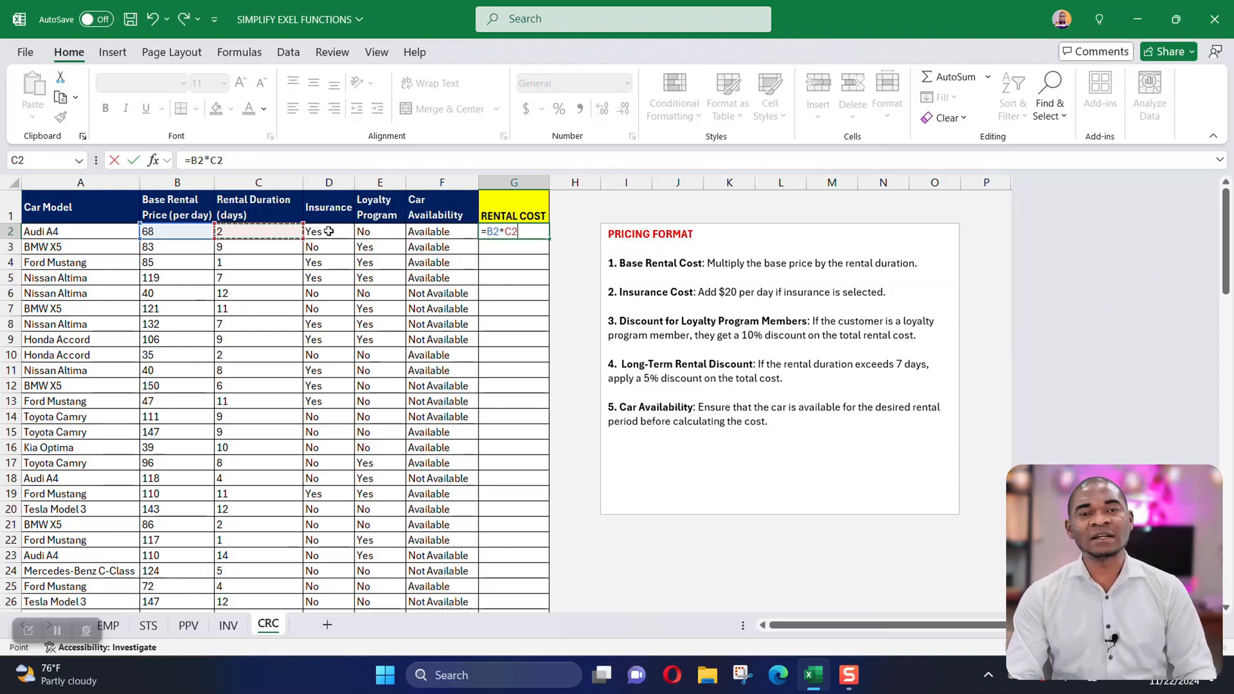
Enlarge the formula editing area and, on a new line below B2*C2 in G2, start an IF testing whether D2="Yes".
left_click(231, 159)
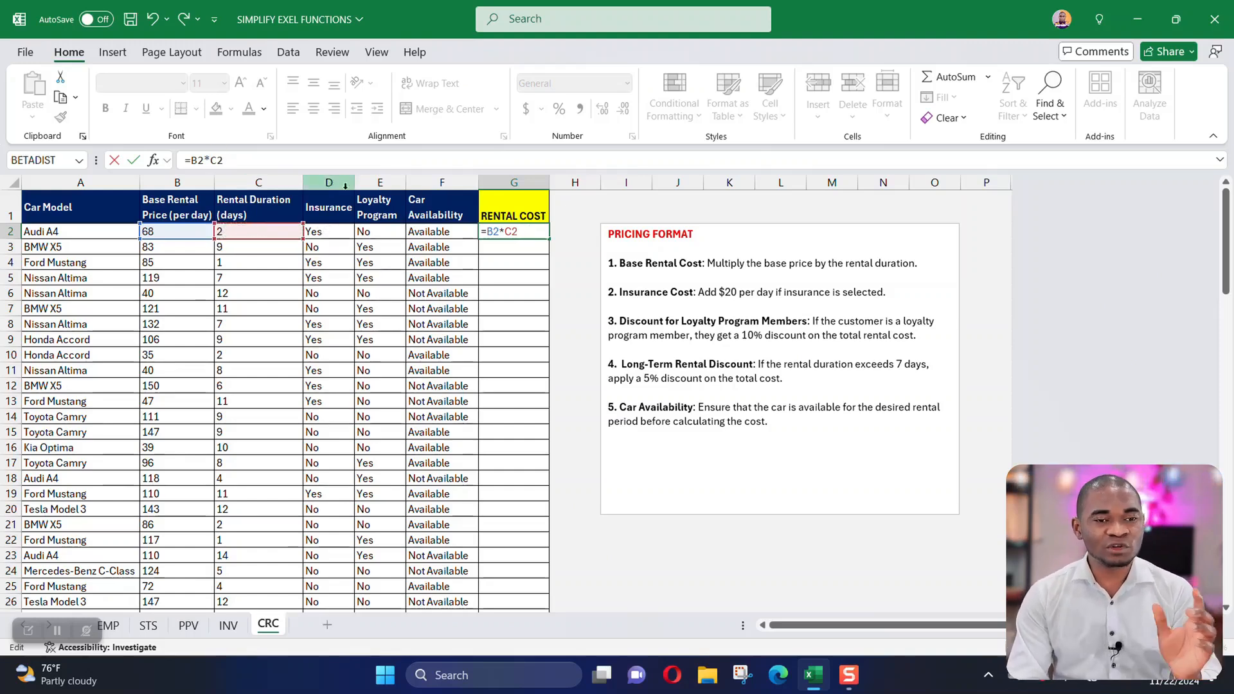
double_click(250, 170)
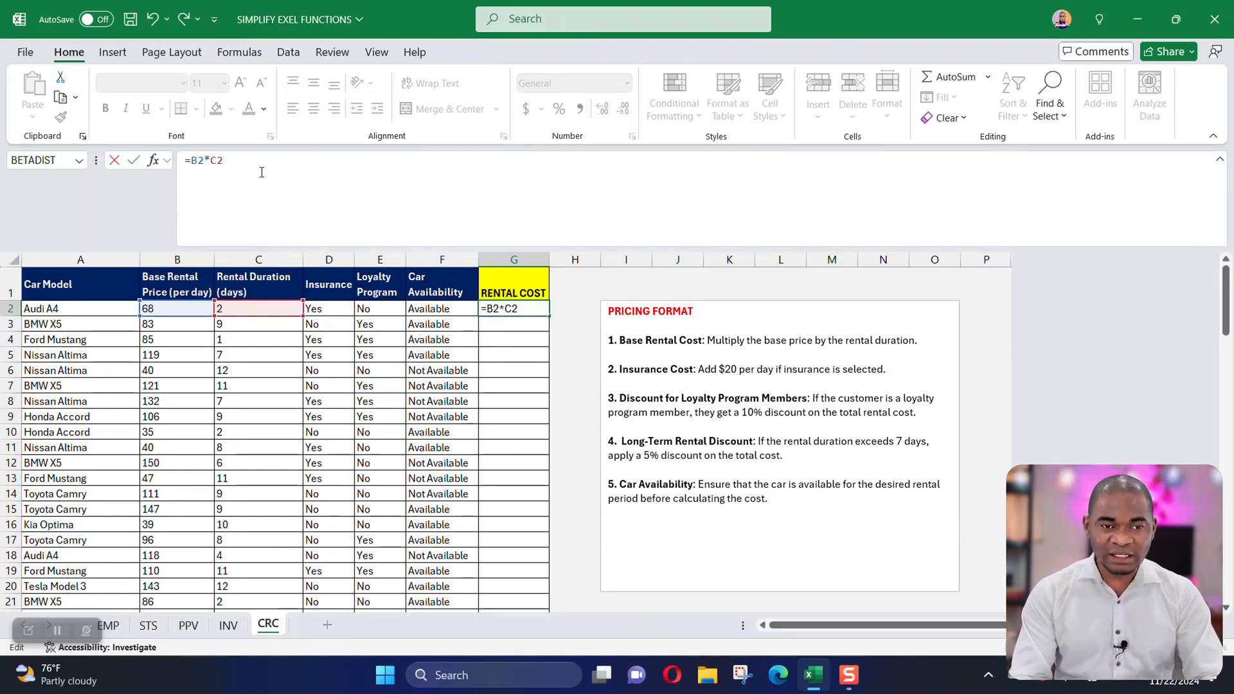
key("alt+Return")
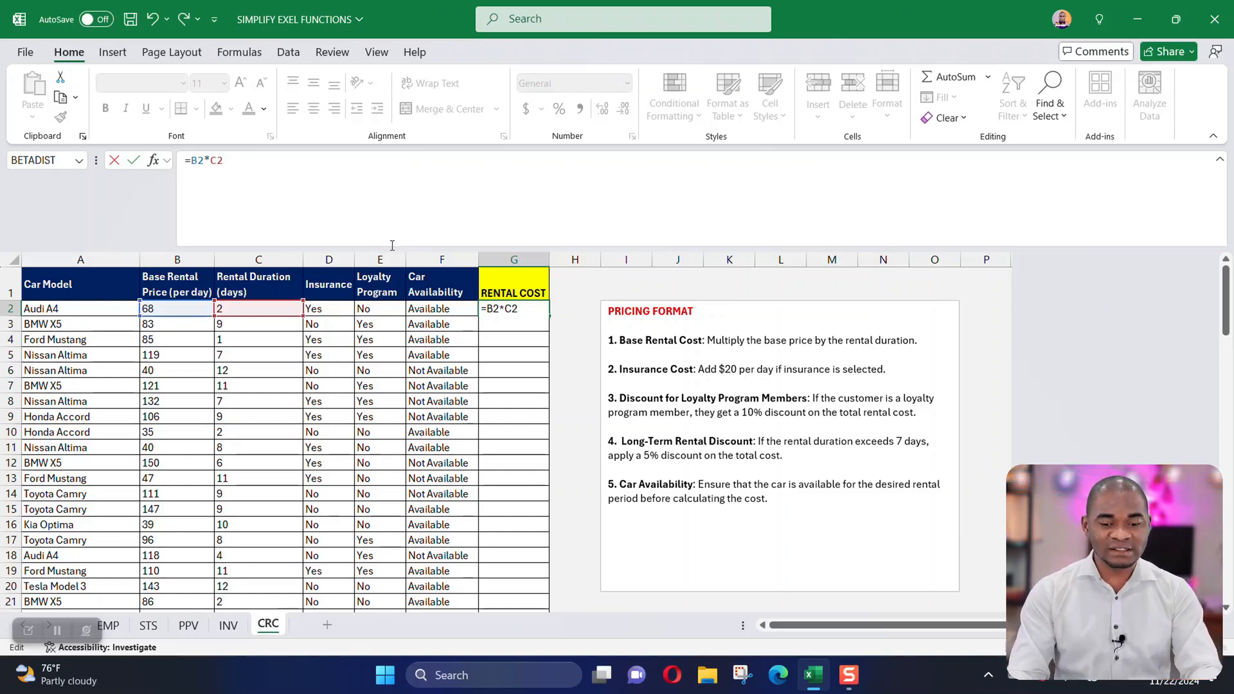
type("if")
key("Tab")
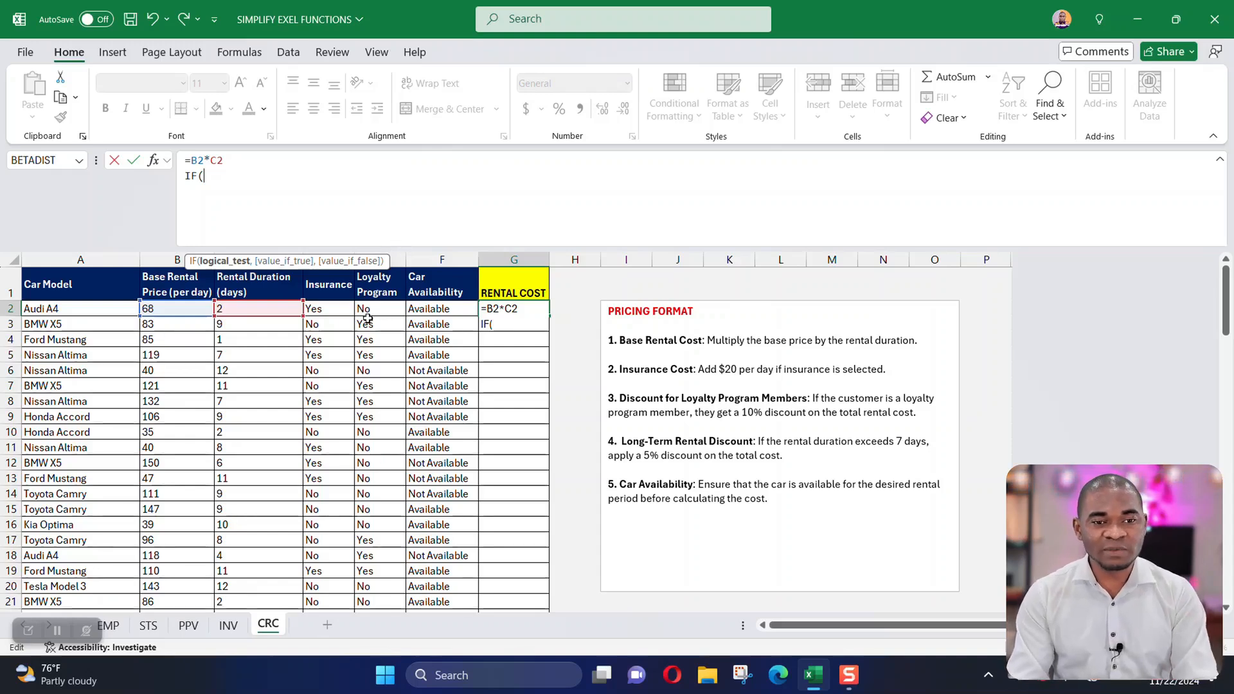
left_click(329, 310)
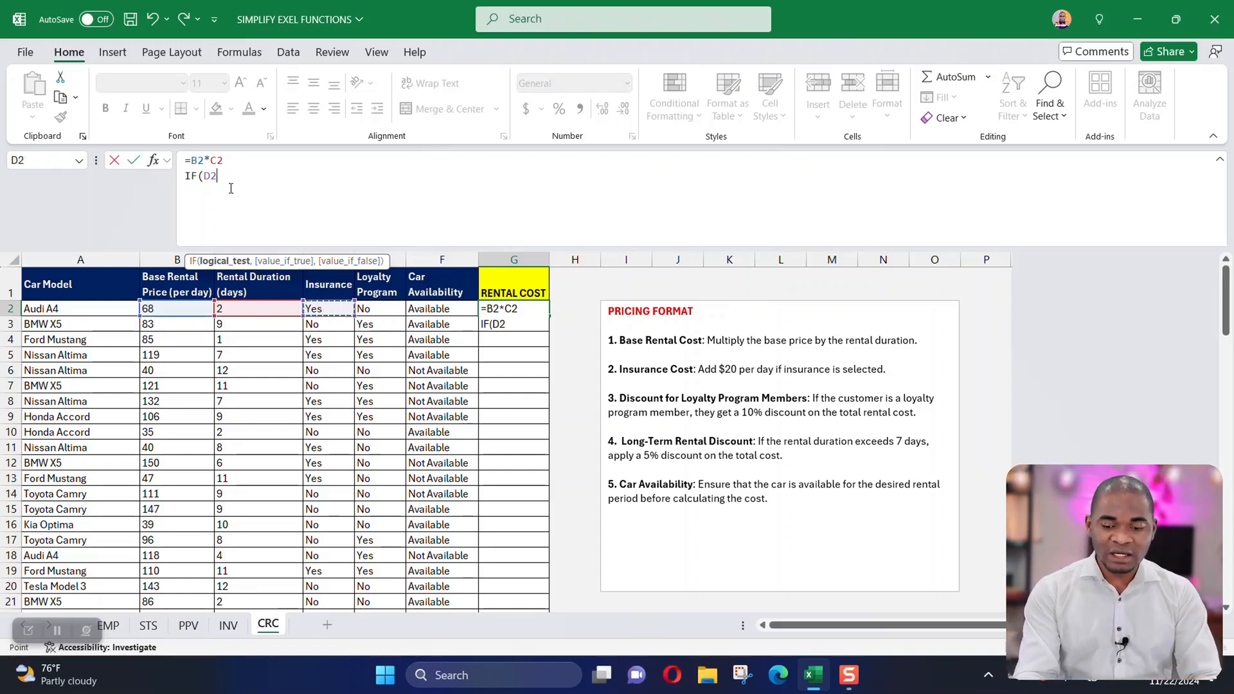
type("=\"Yes\"")
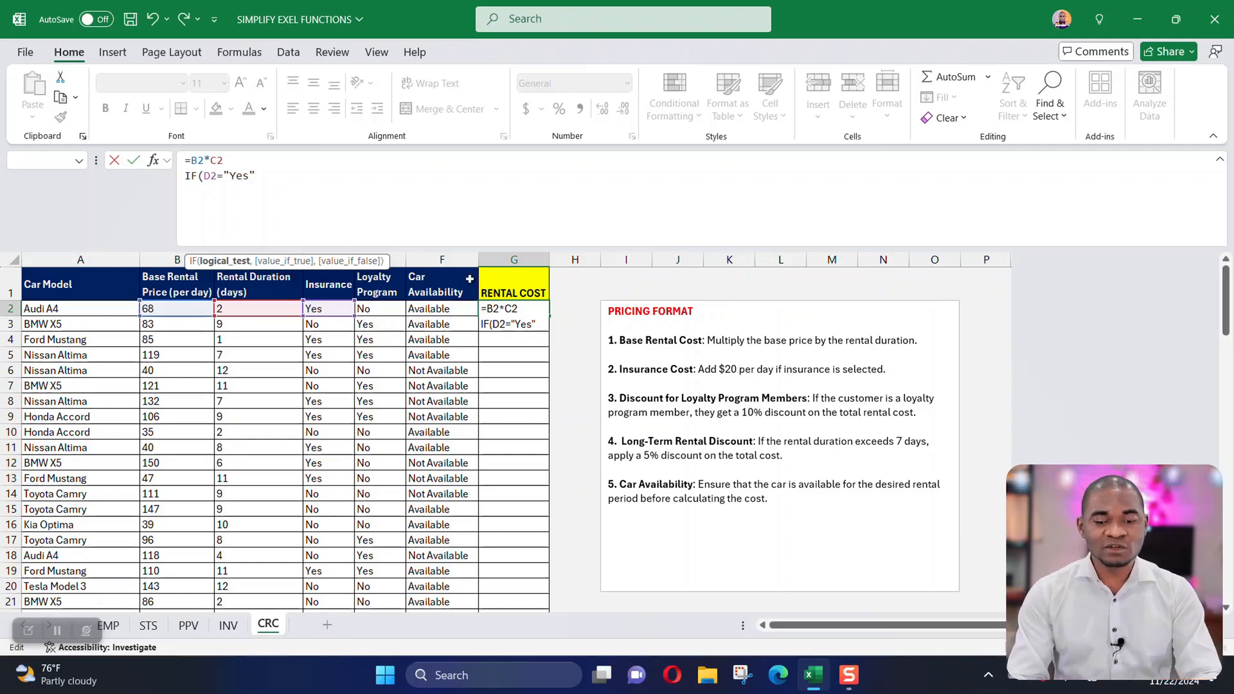
type(",")
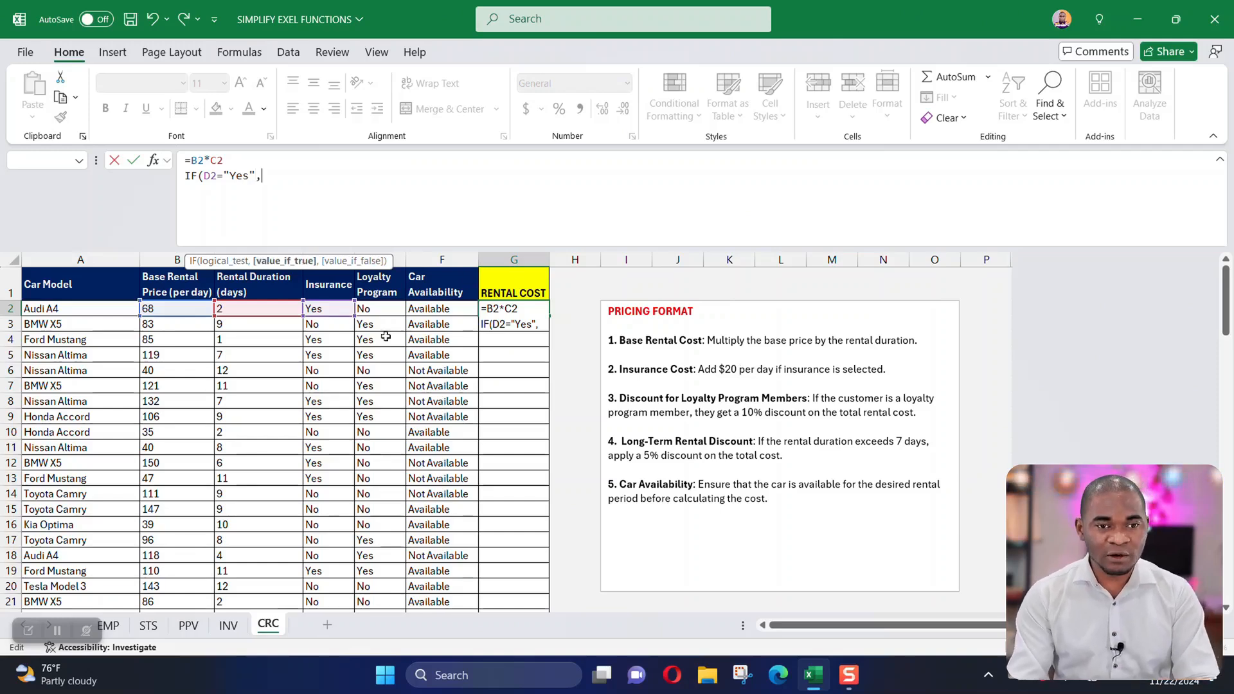
Complete the insurance IF so it returns C2*20 when true and 0 when false.
left_click(239, 311)
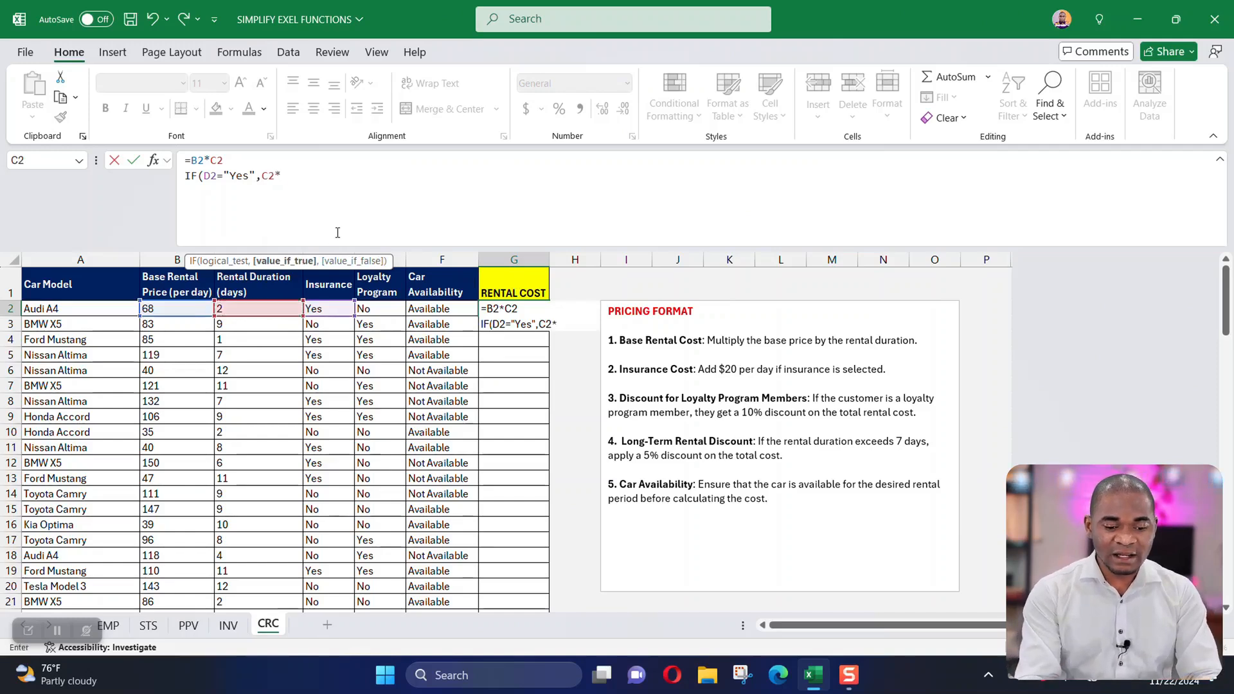
type("*20")
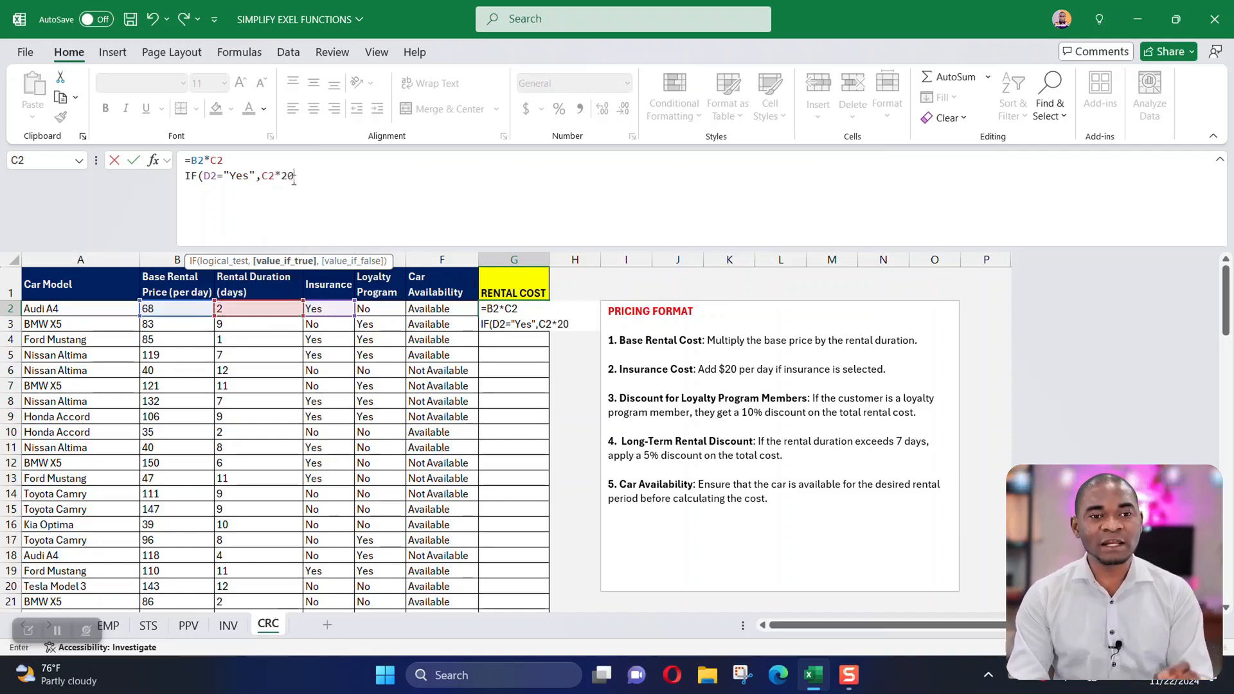
left_click_drag(287, 175, 298, 177)
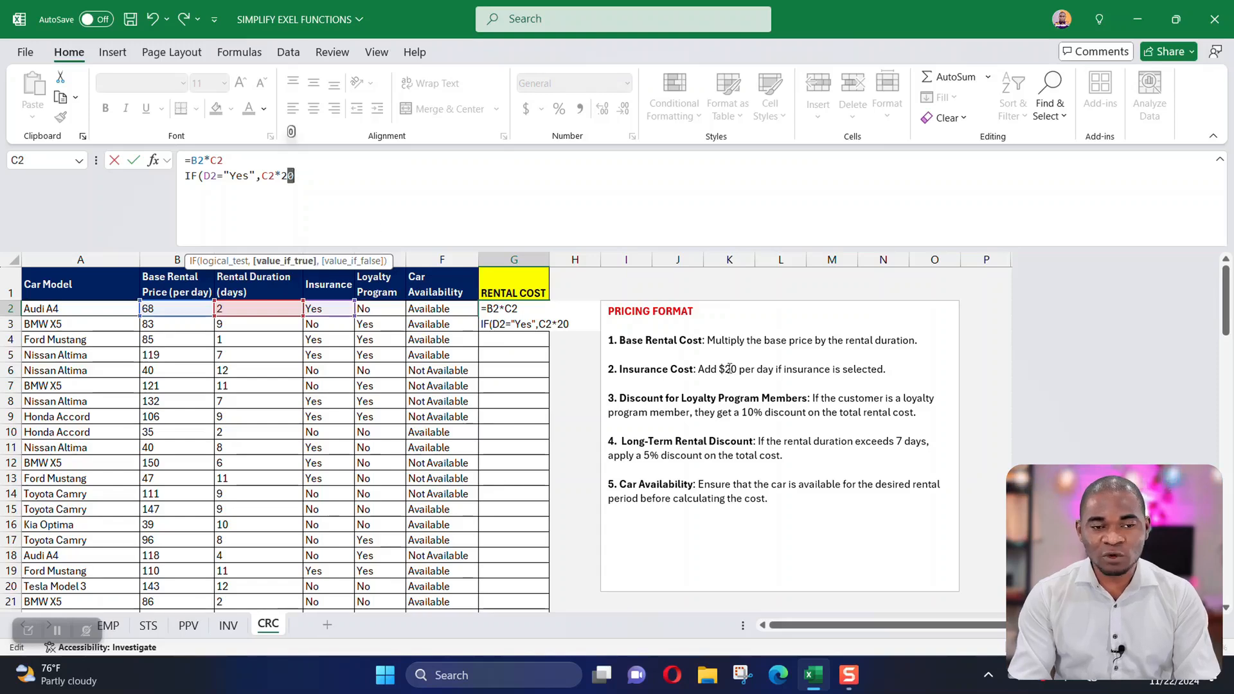
left_click(300, 176)
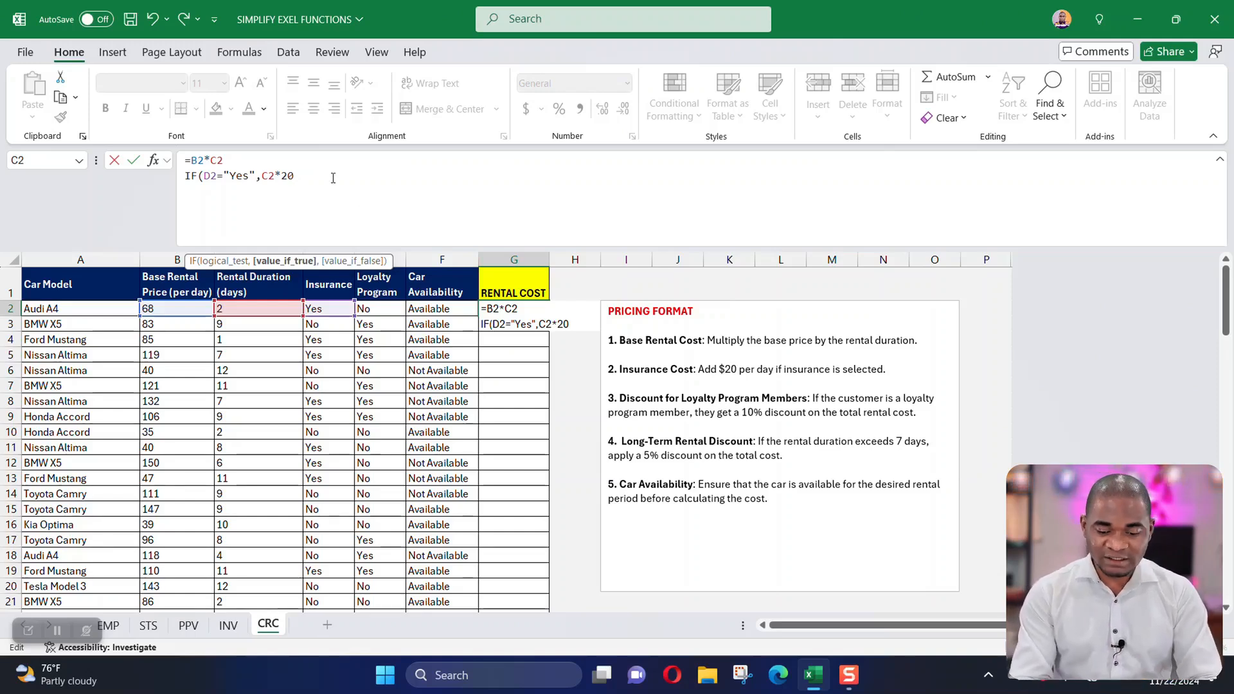
type(",")
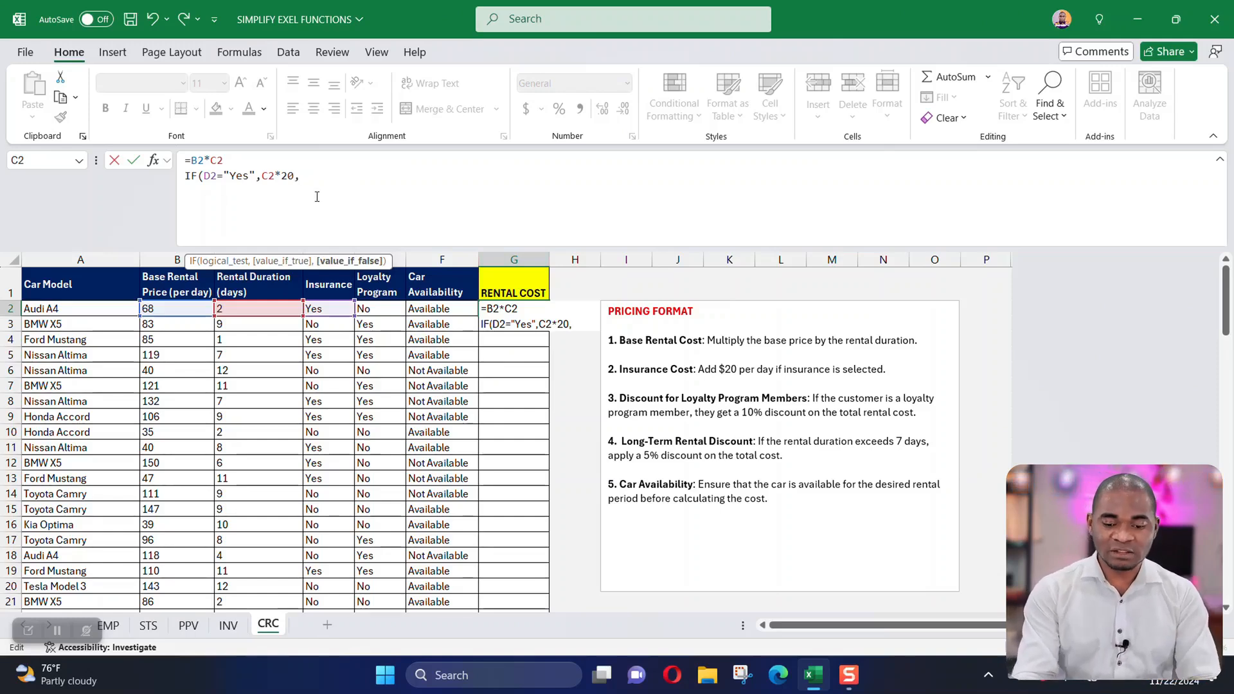
type("0)")
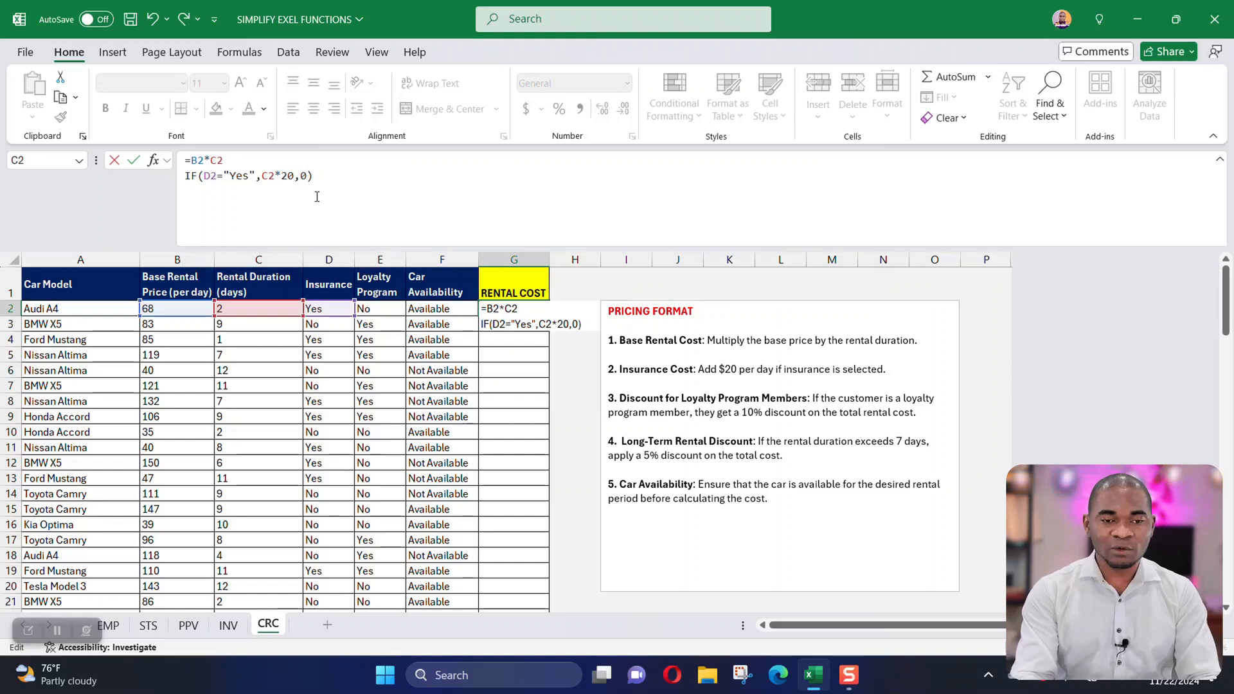
left_click_drag(314, 176, 148, 178)
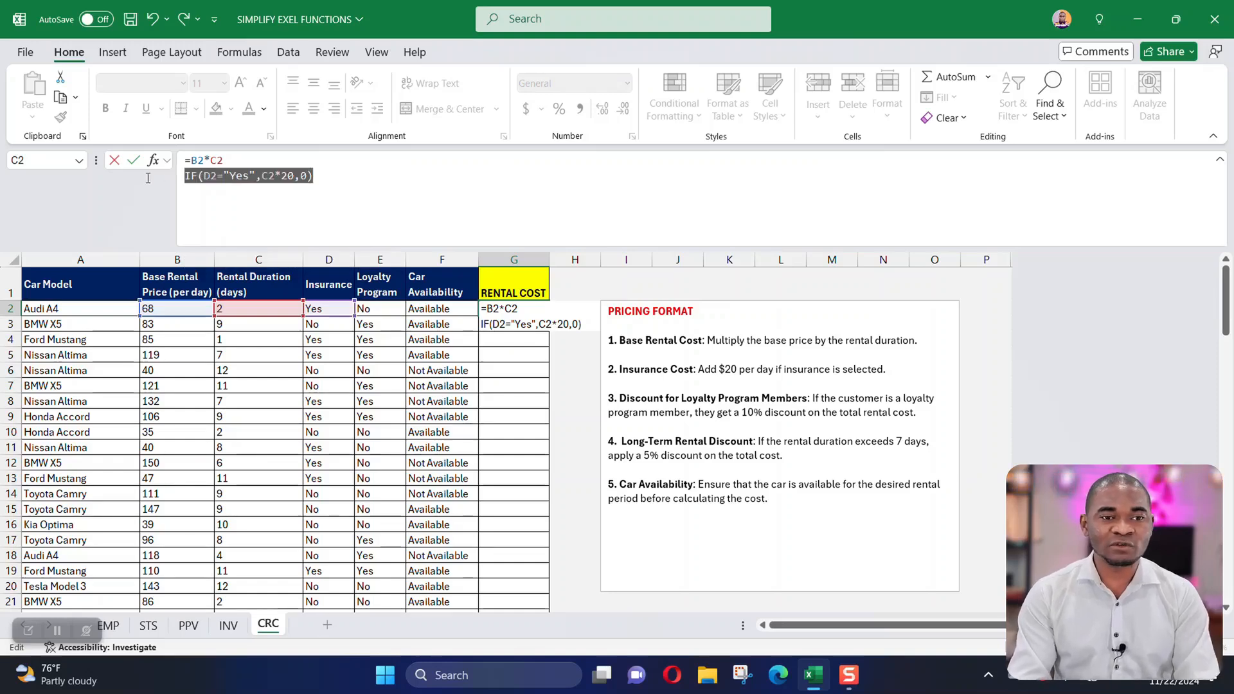
left_click(325, 178)
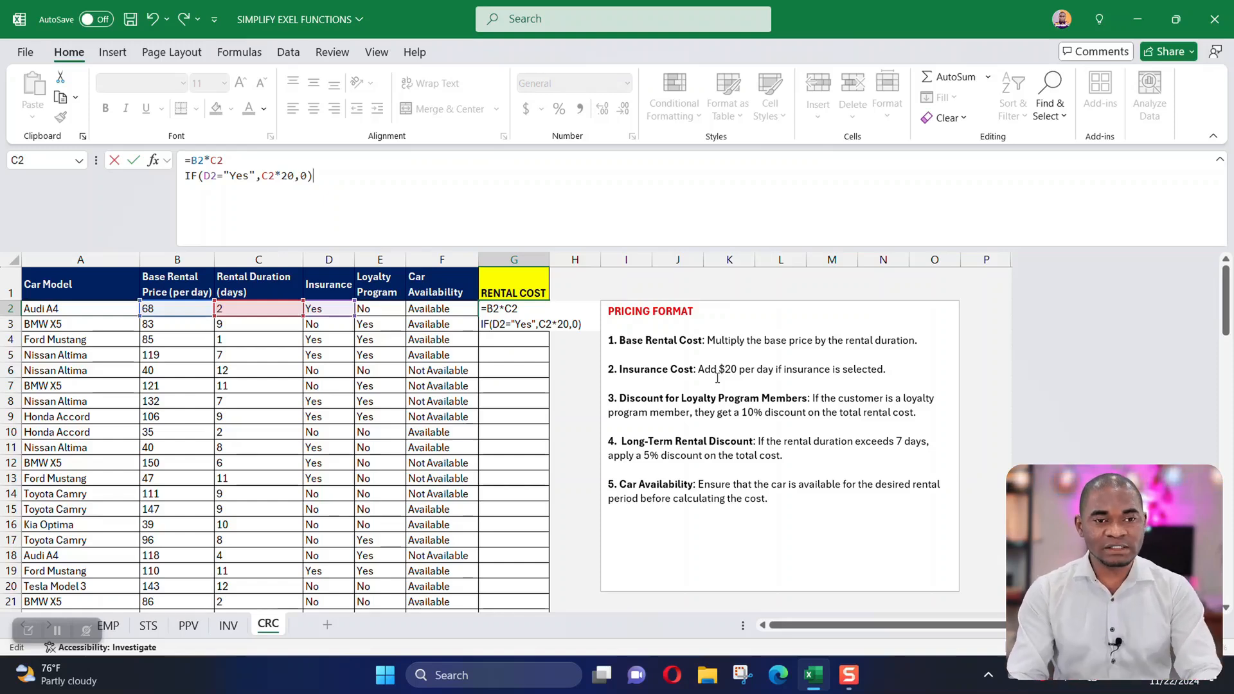
Wrap B2*C2 and the insurance IF in a SUM function as two comma-separated arguments.
left_click(192, 160)
type("sum")
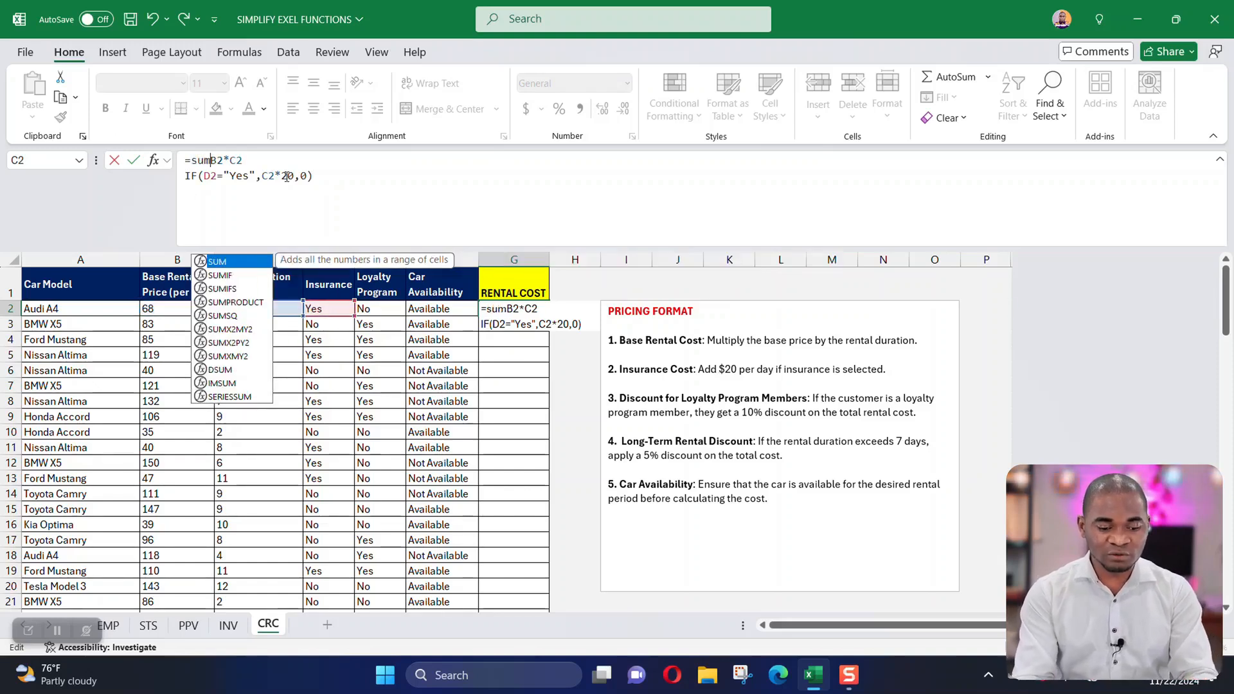
key("Tab")
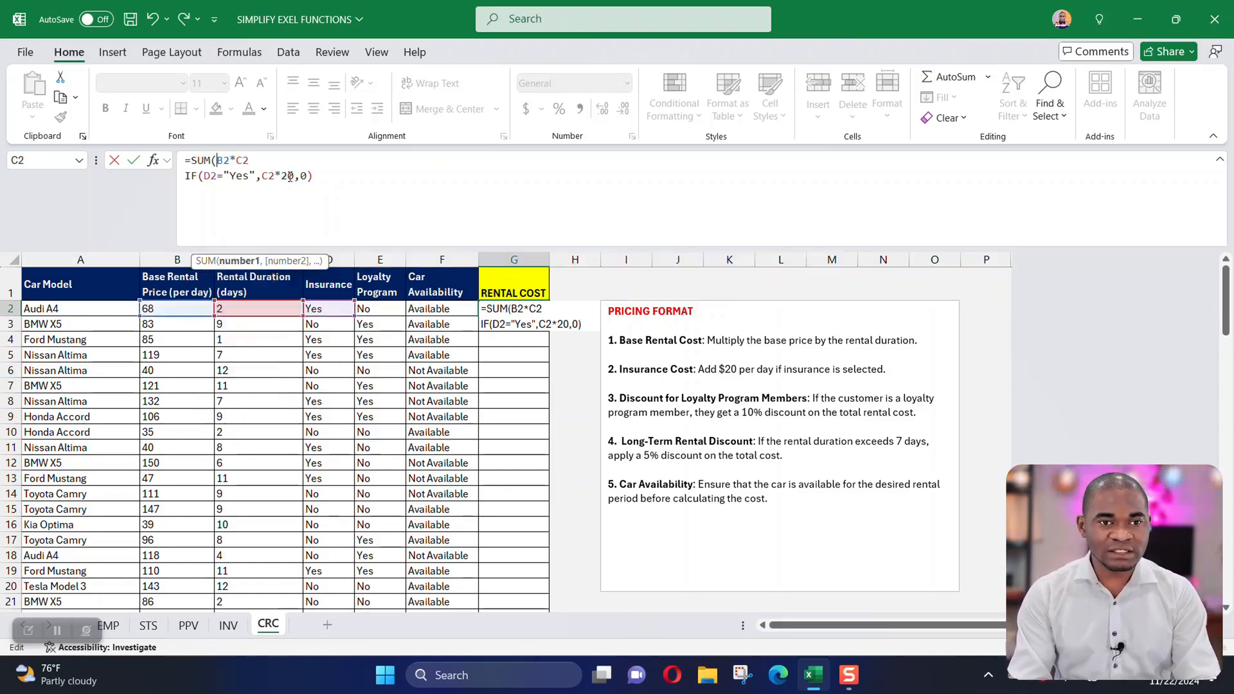
left_click(259, 160)
type(",")
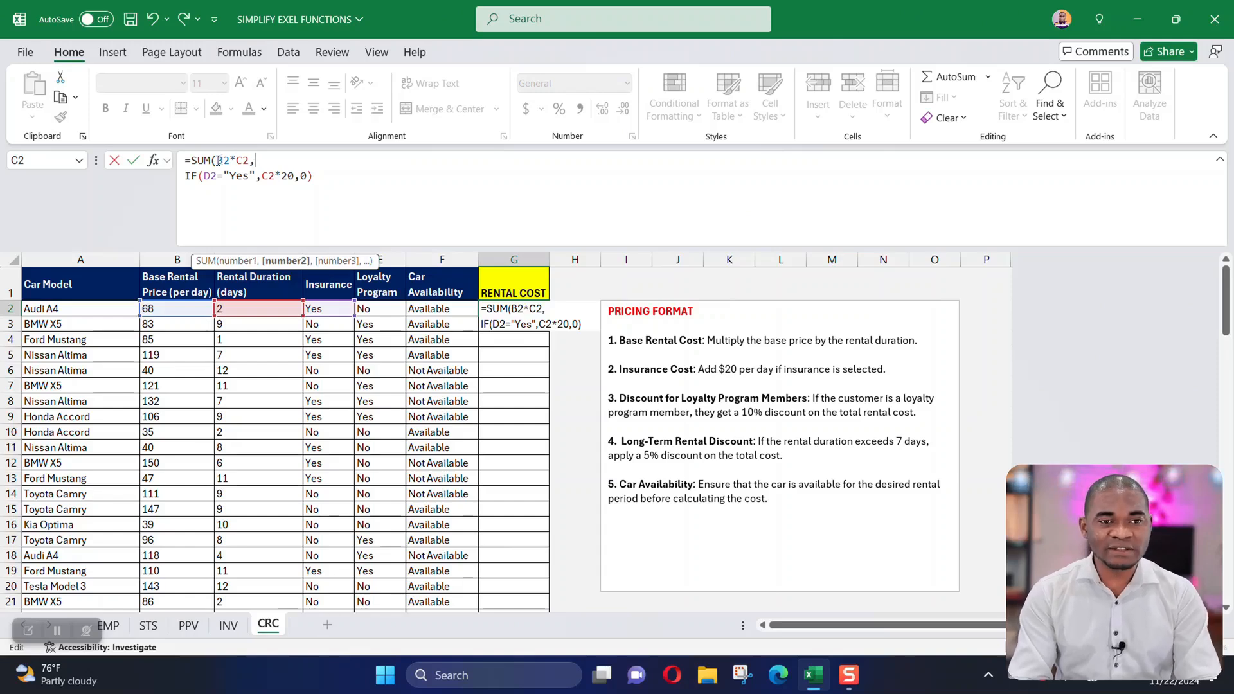
left_click_drag(219, 160, 313, 180)
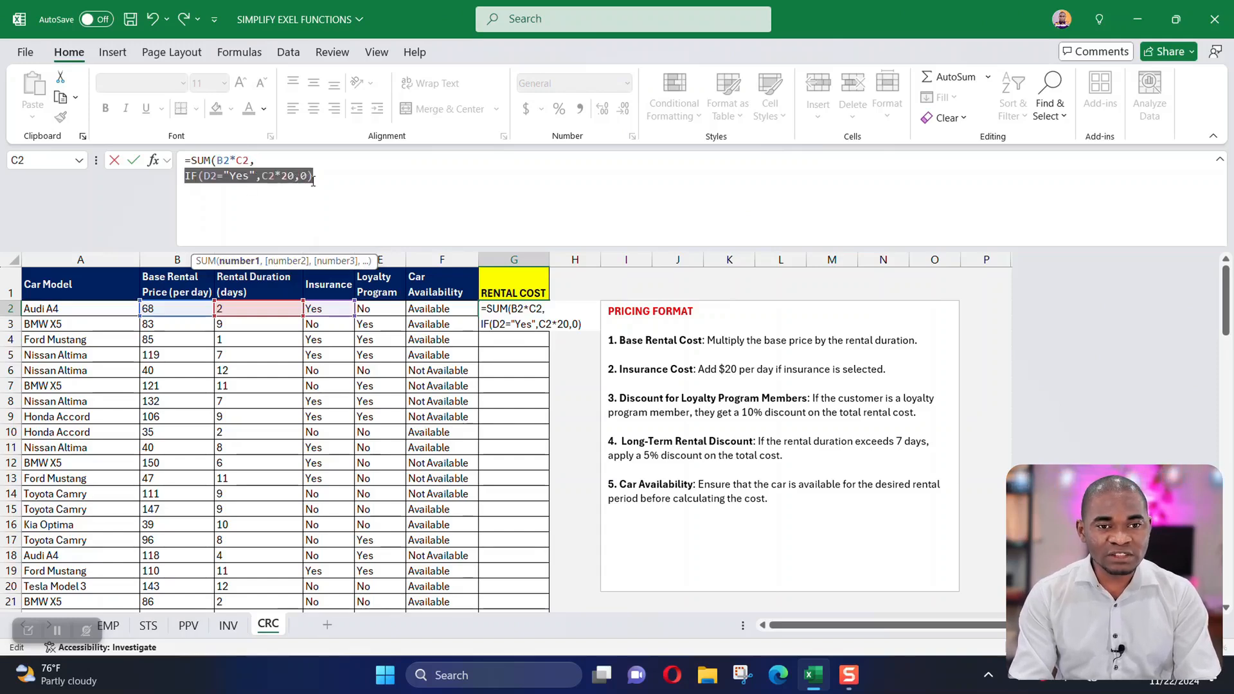
left_click(323, 182)
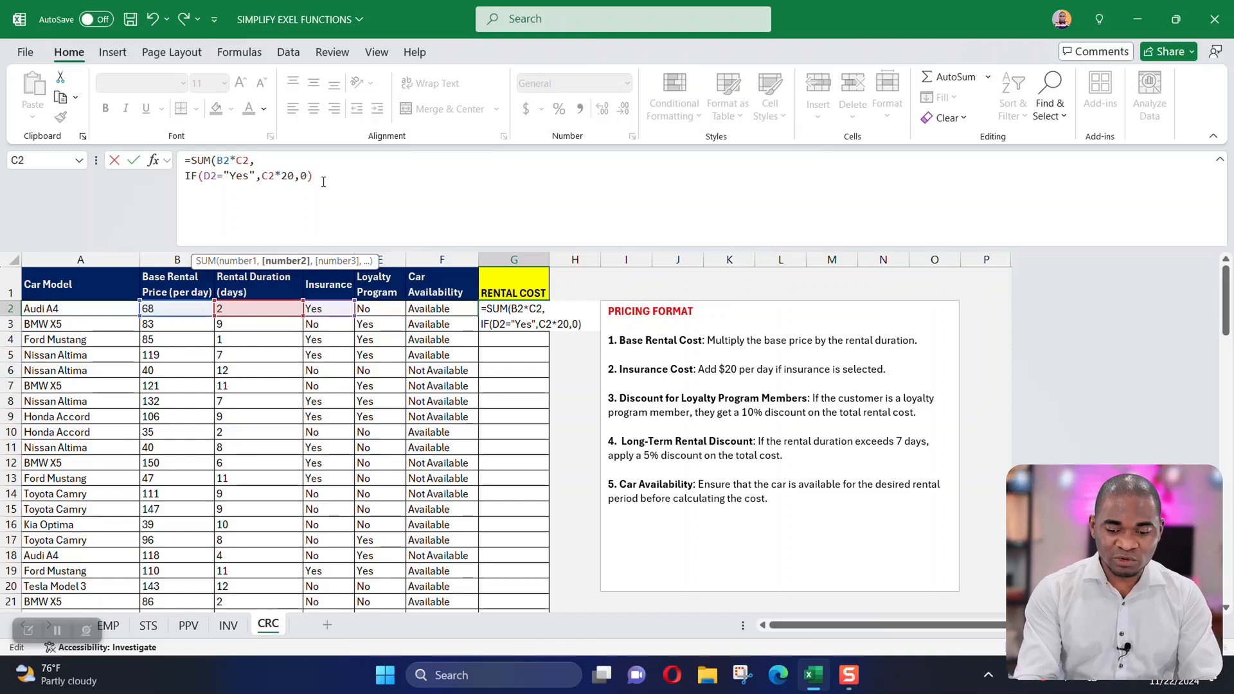
type(")")
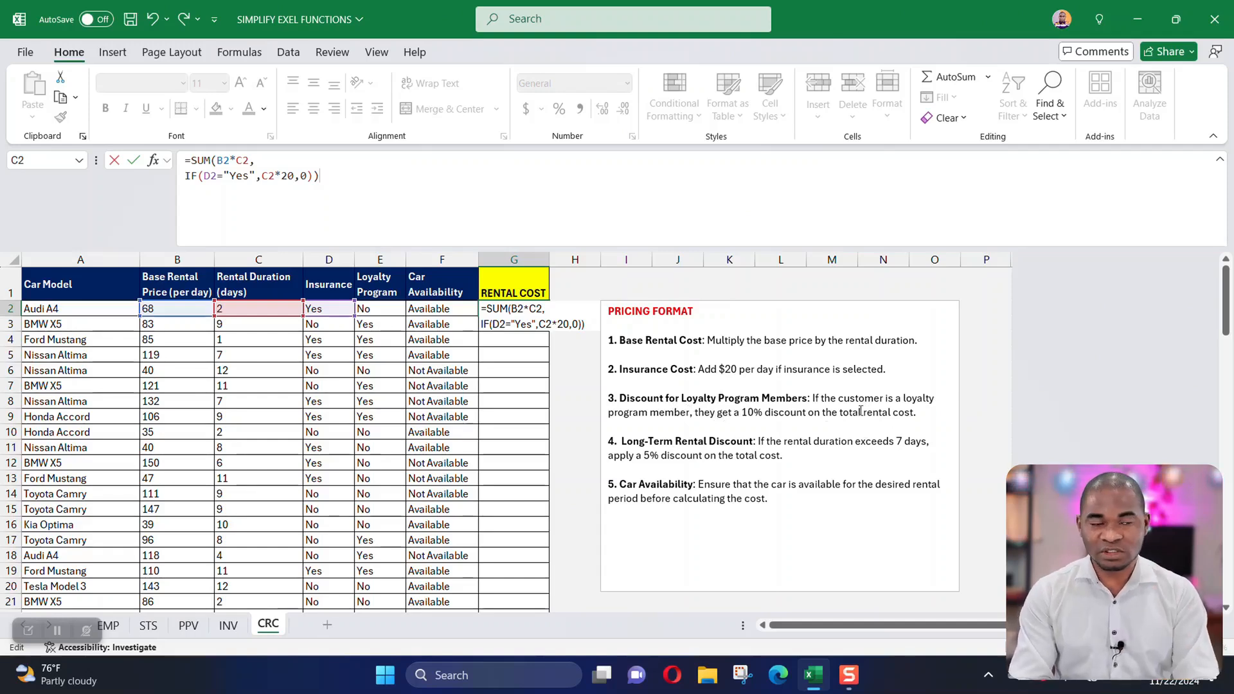
left_click_drag(325, 176, 191, 161)
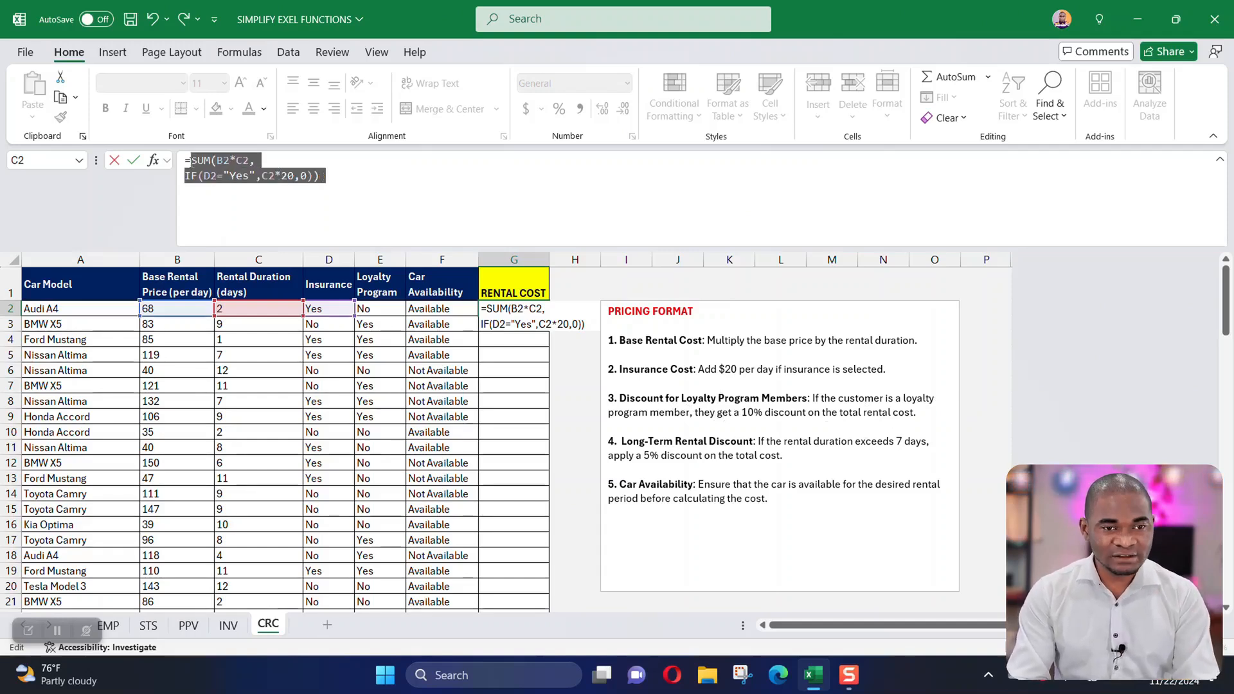
Multiply the SUM by a loyalty IF that tests E2="Yes" and returns 0.1 when true.
left_click(358, 180)
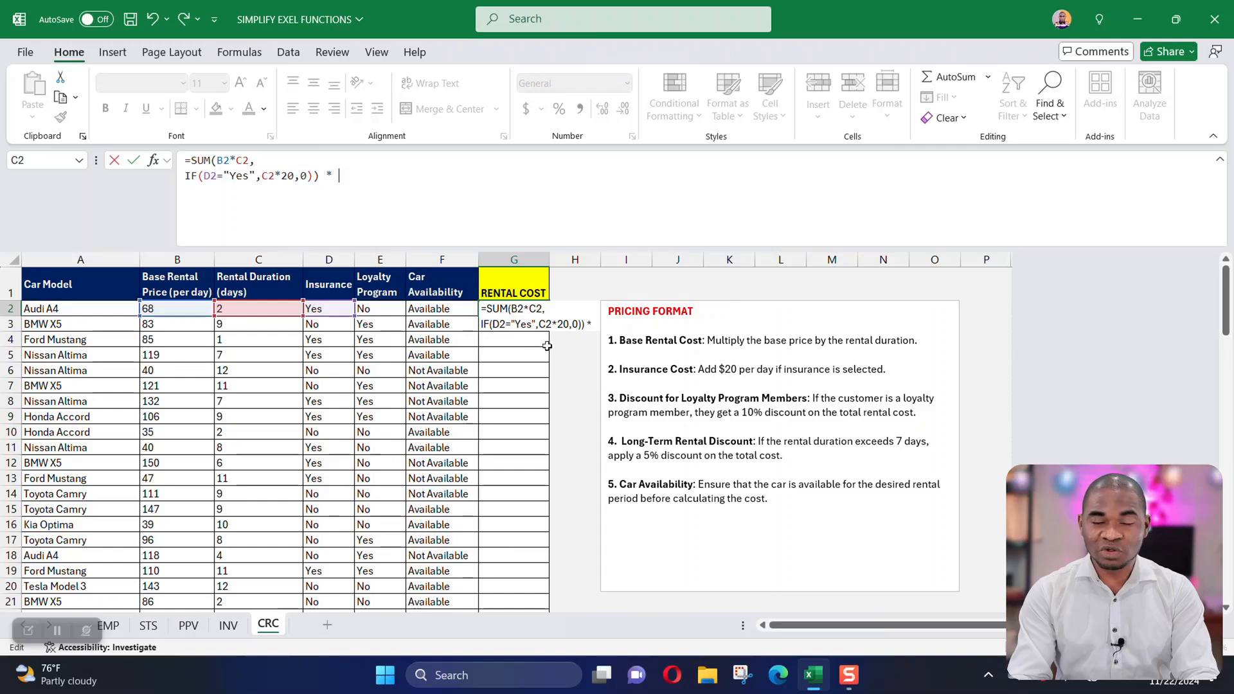
type("if")
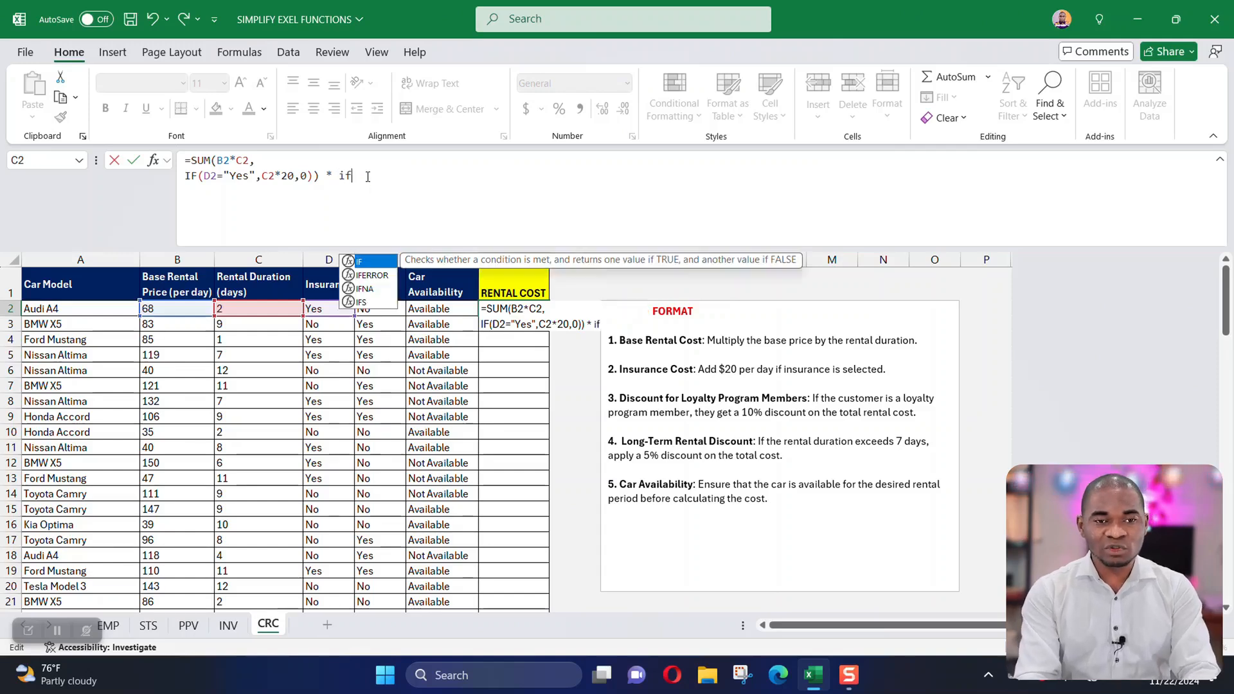
key("Tab")
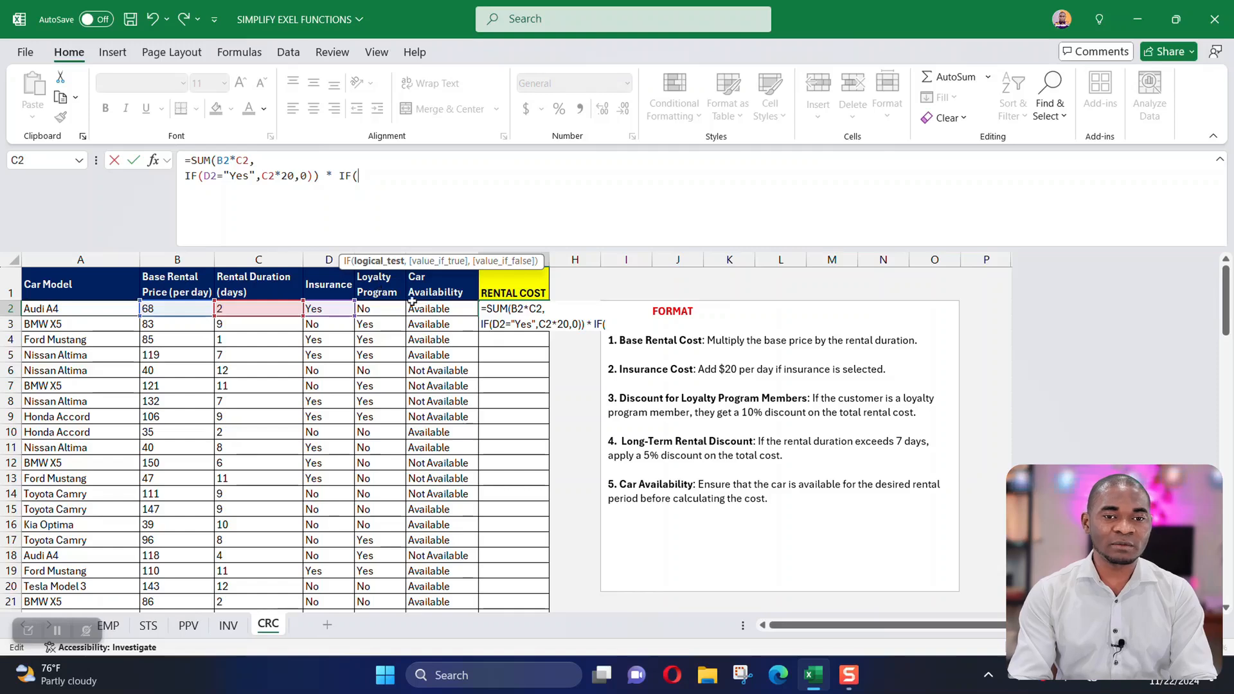
left_click(371, 308)
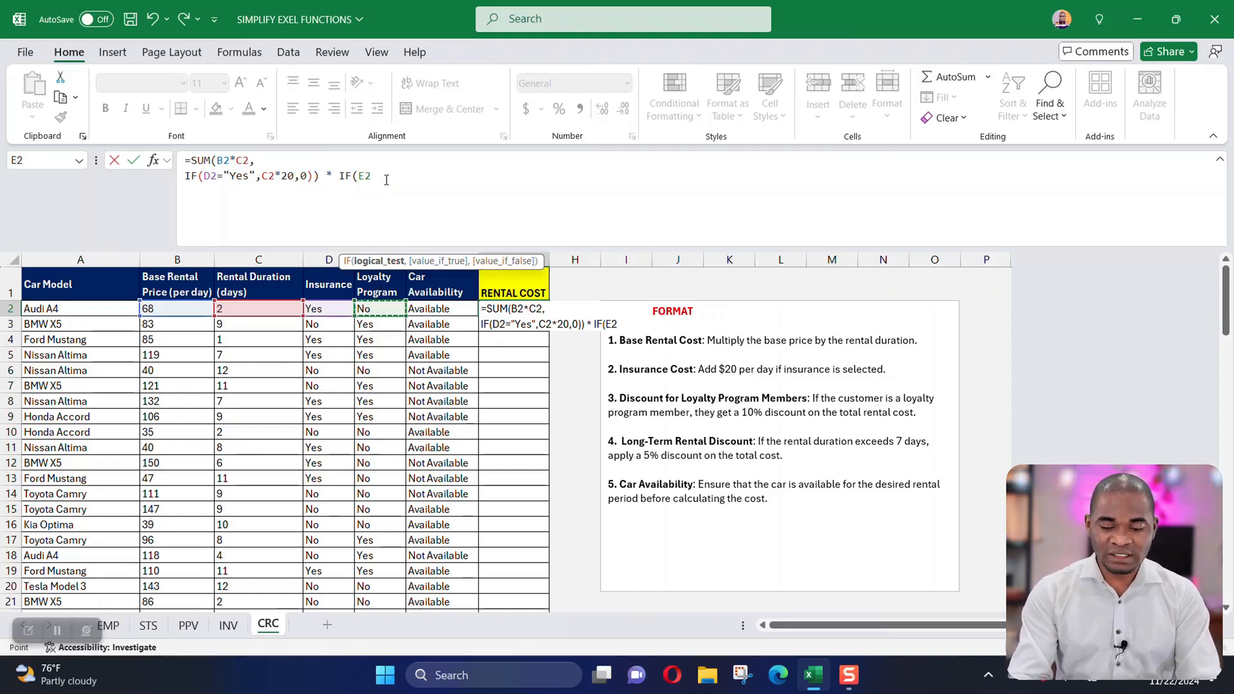
type("=\"")
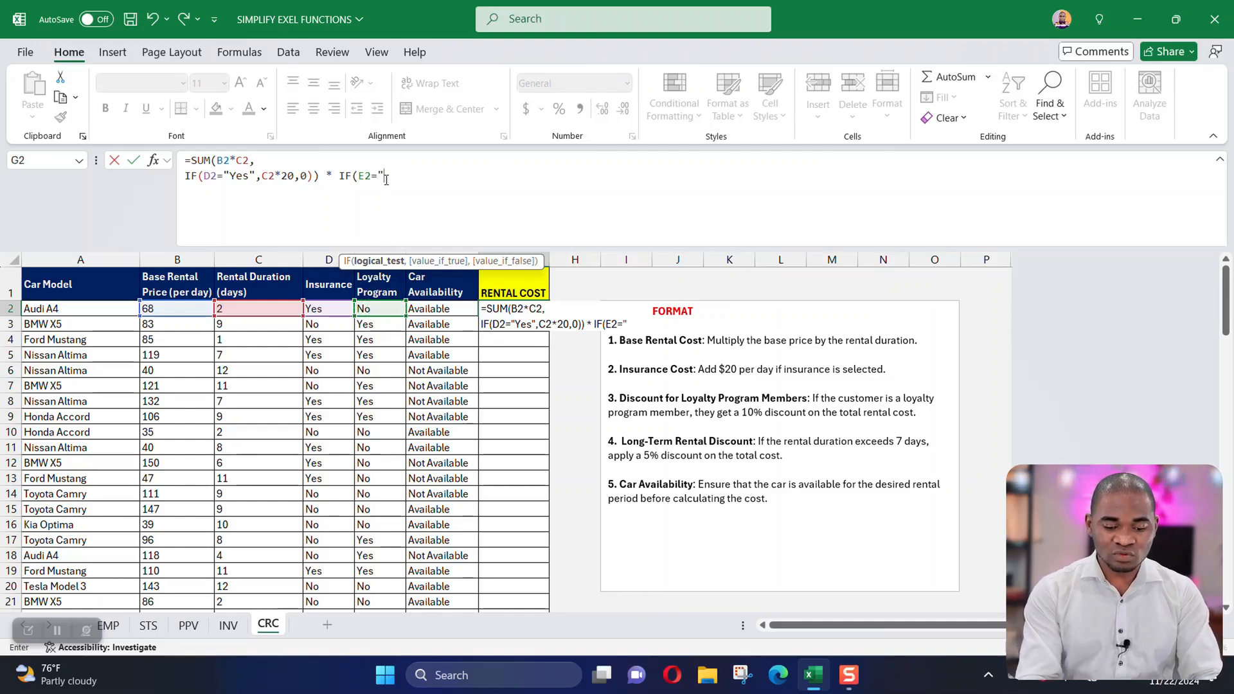
type("yes")
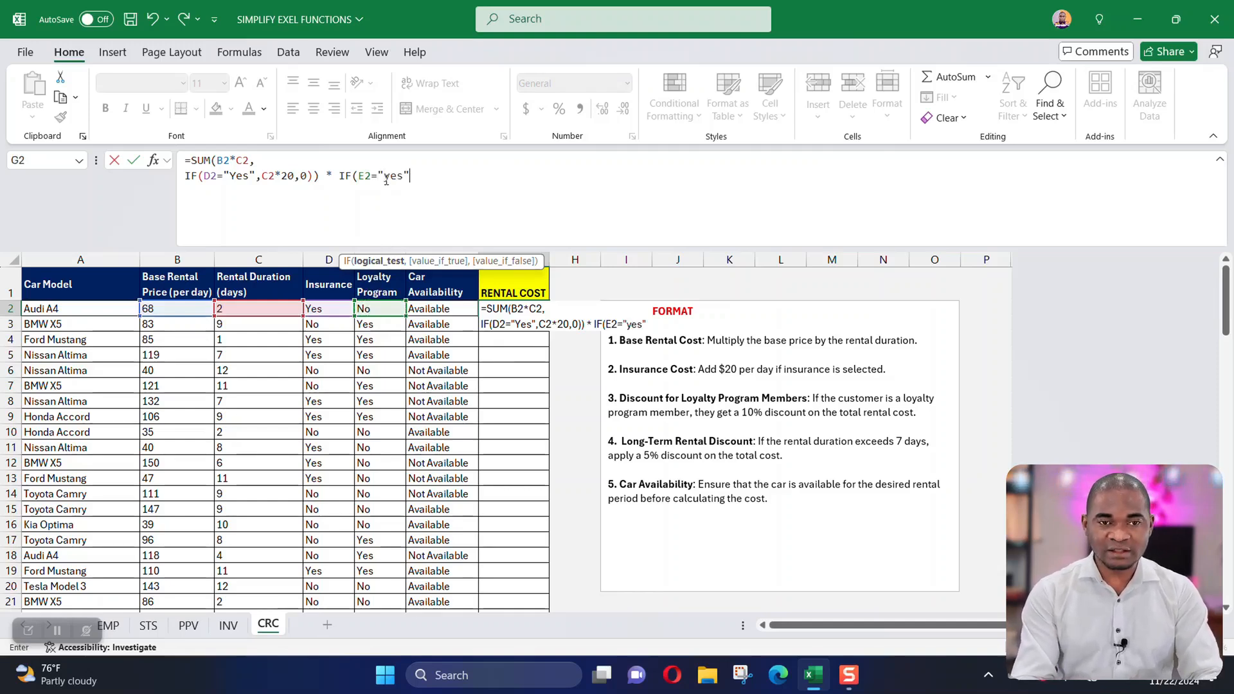
type("\",")
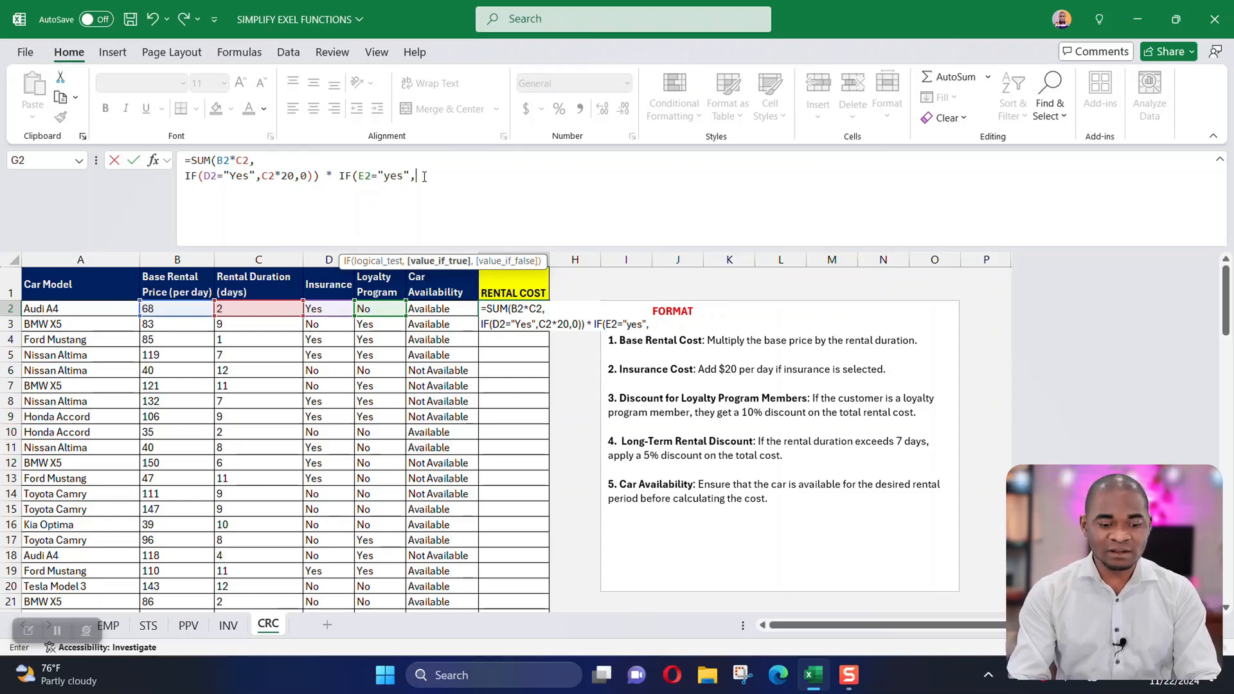
type("0.1")
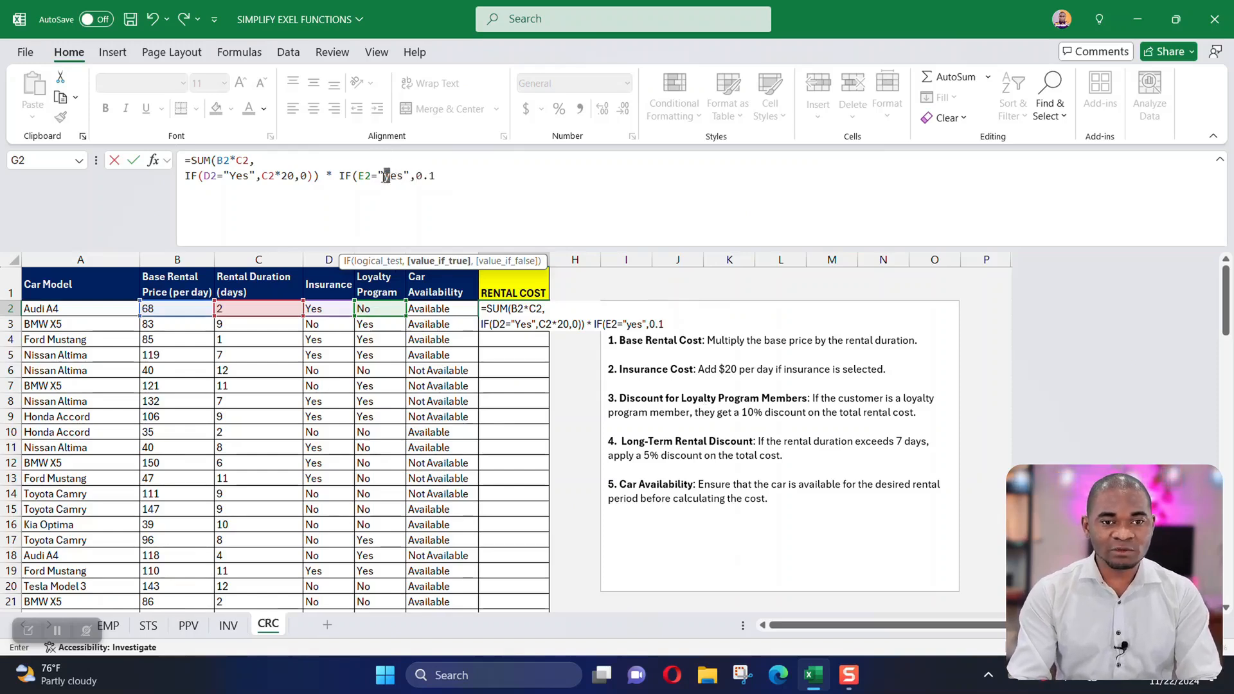
left_click(385, 175)
key("Delete")
type("Y")
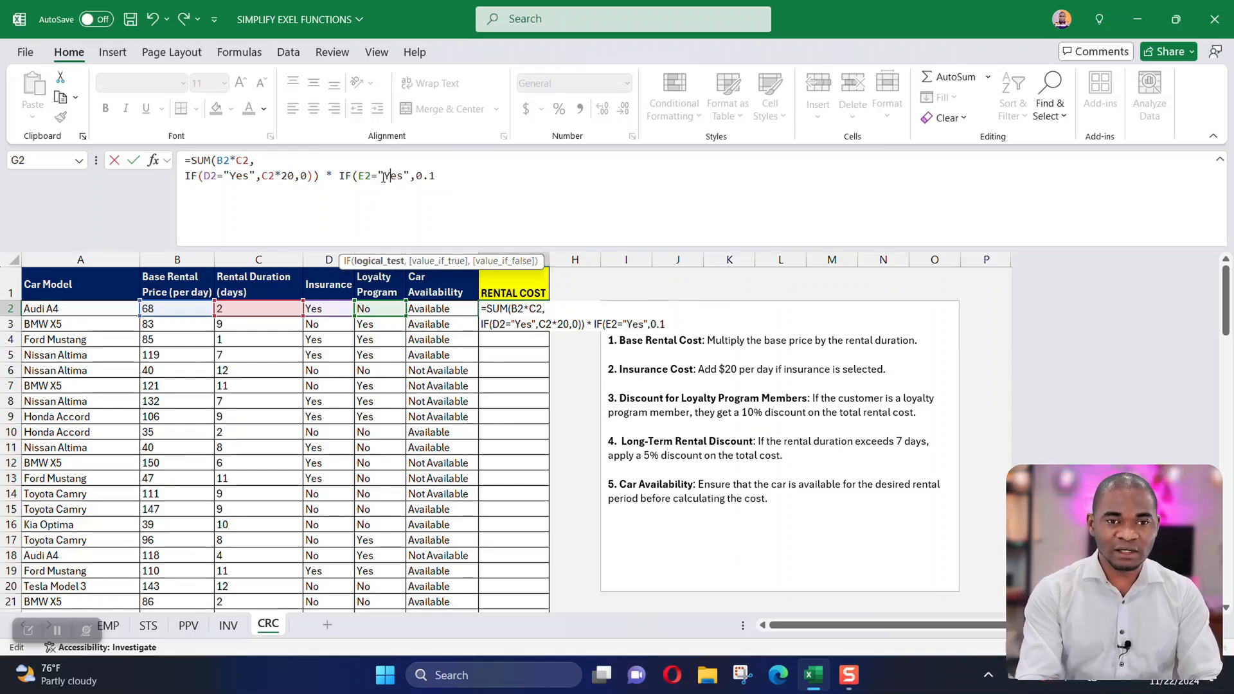
Give the loyalty IF a false value of 0 and close its parenthesis.
left_click(438, 175)
type(",")
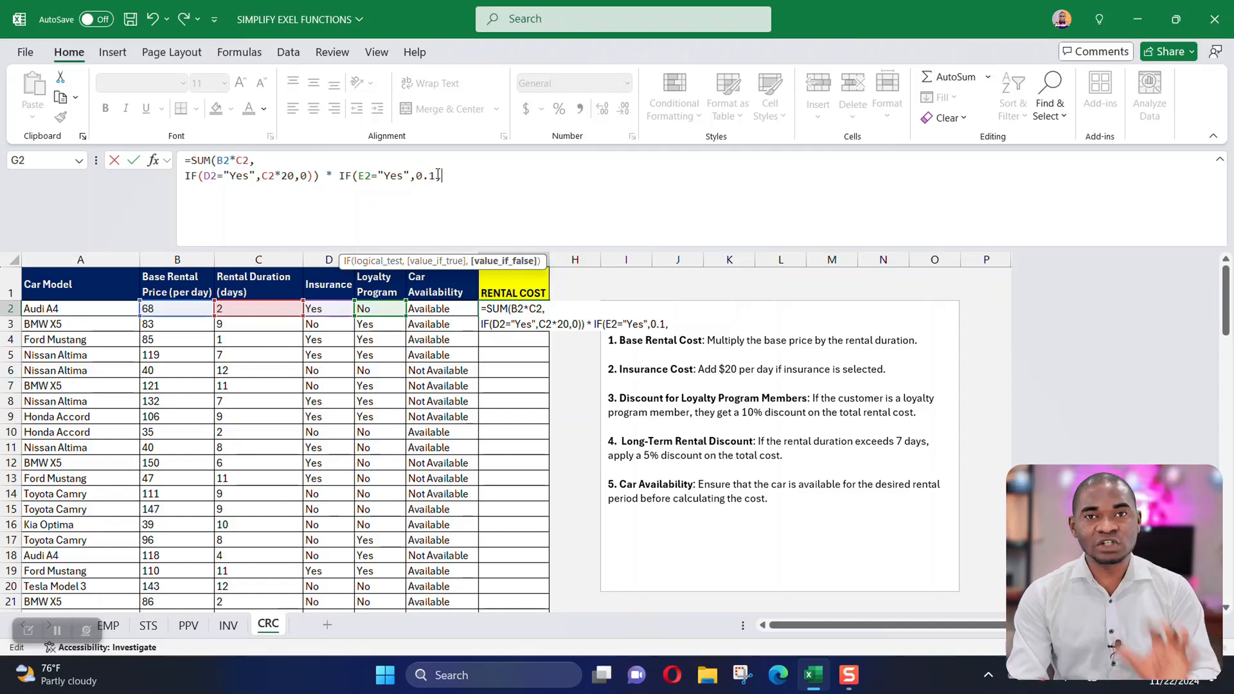
type("0")
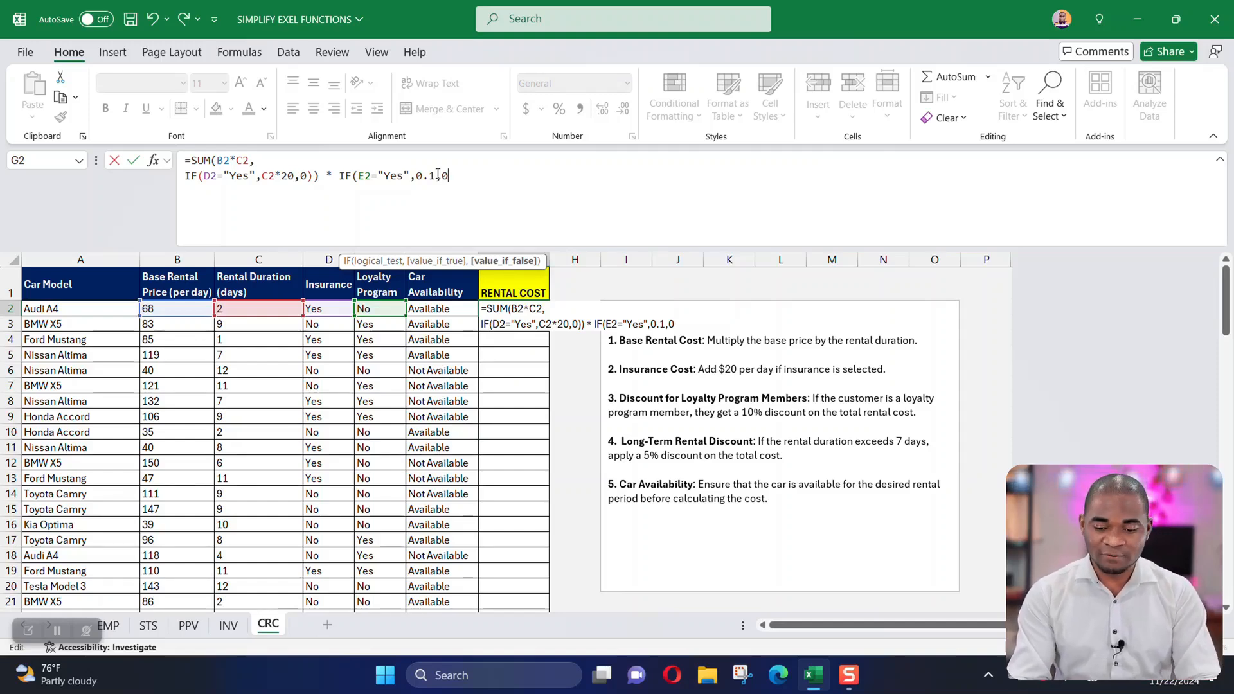
type(")")
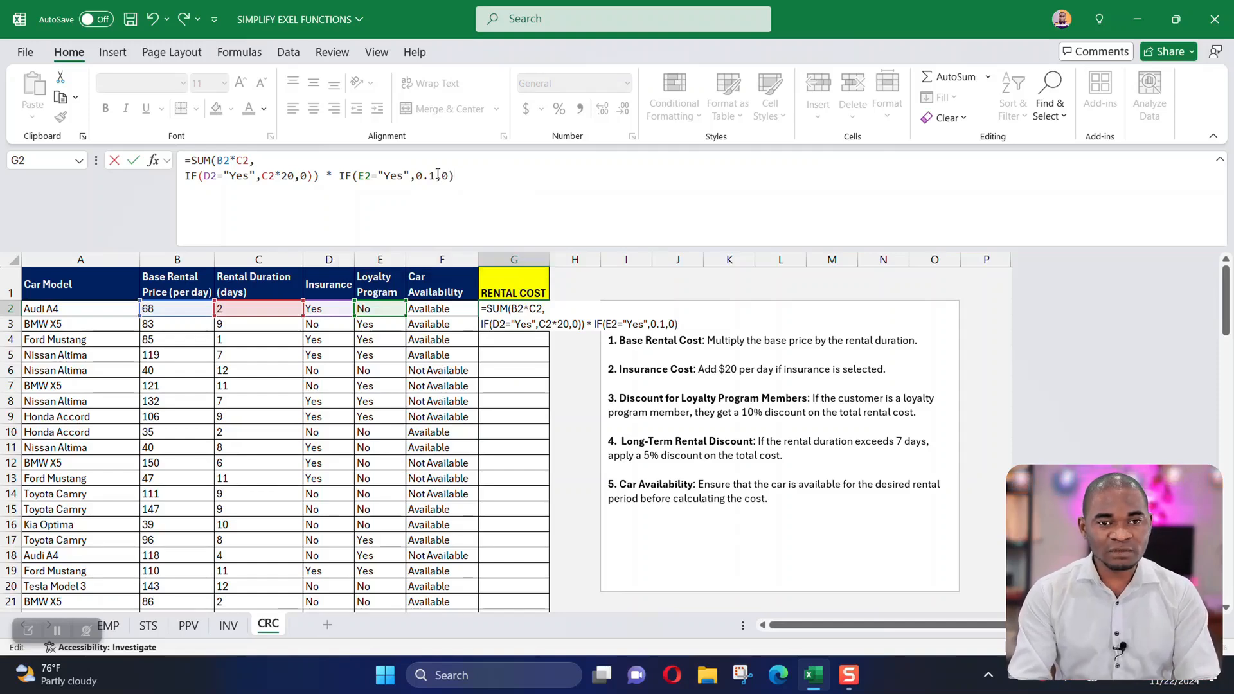
left_click_drag(455, 176, 336, 175)
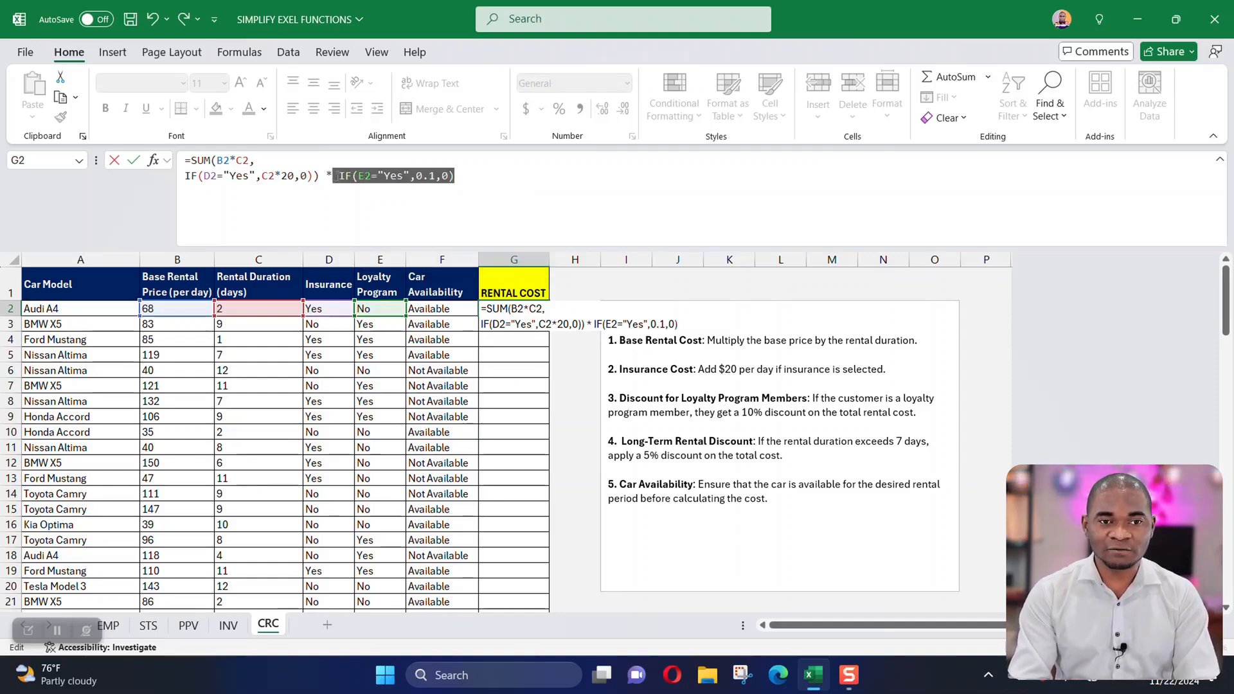
Subtract the loyalty IF from 1 by inserting "1 - " in front of it in the G2 formula.
left_click_drag(458, 175, 342, 175)
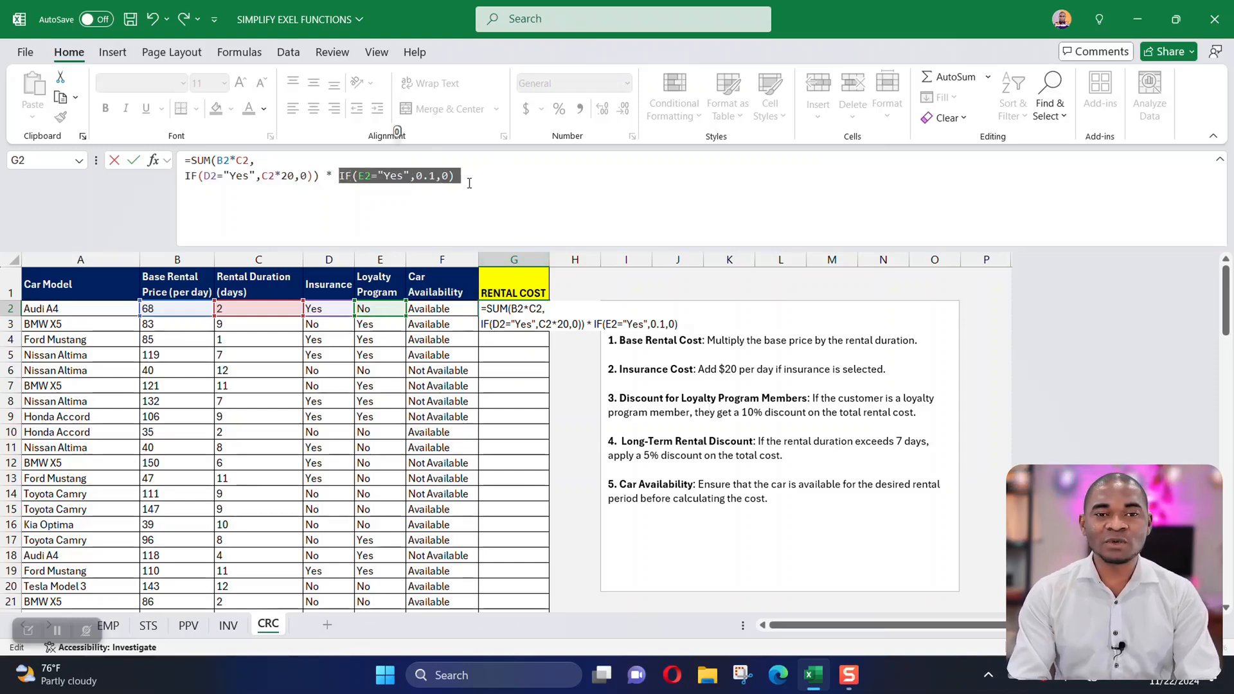
key("Left")
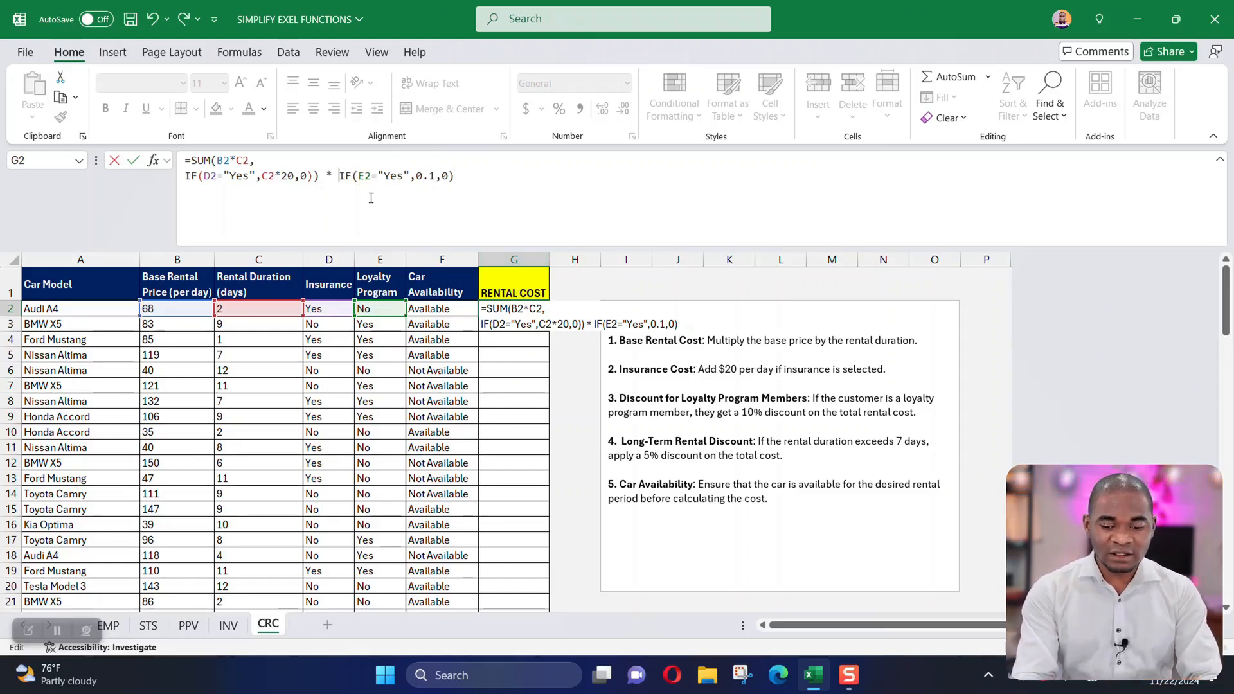
type("-")
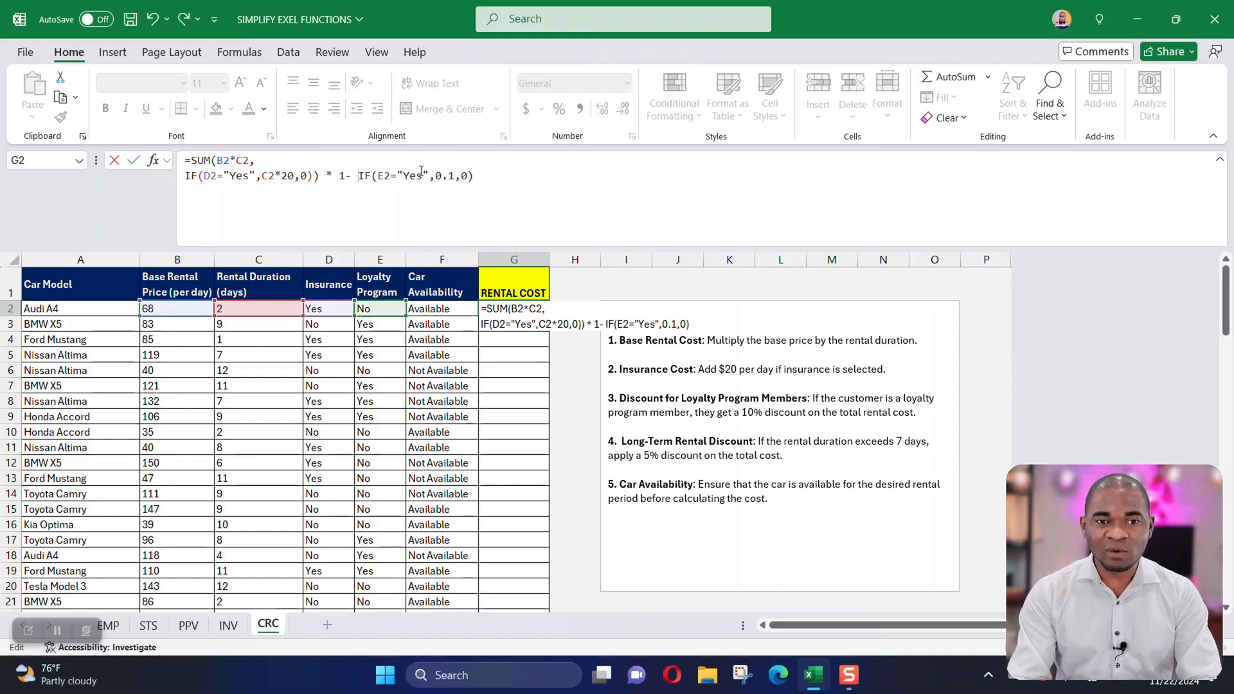
left_click(345, 175)
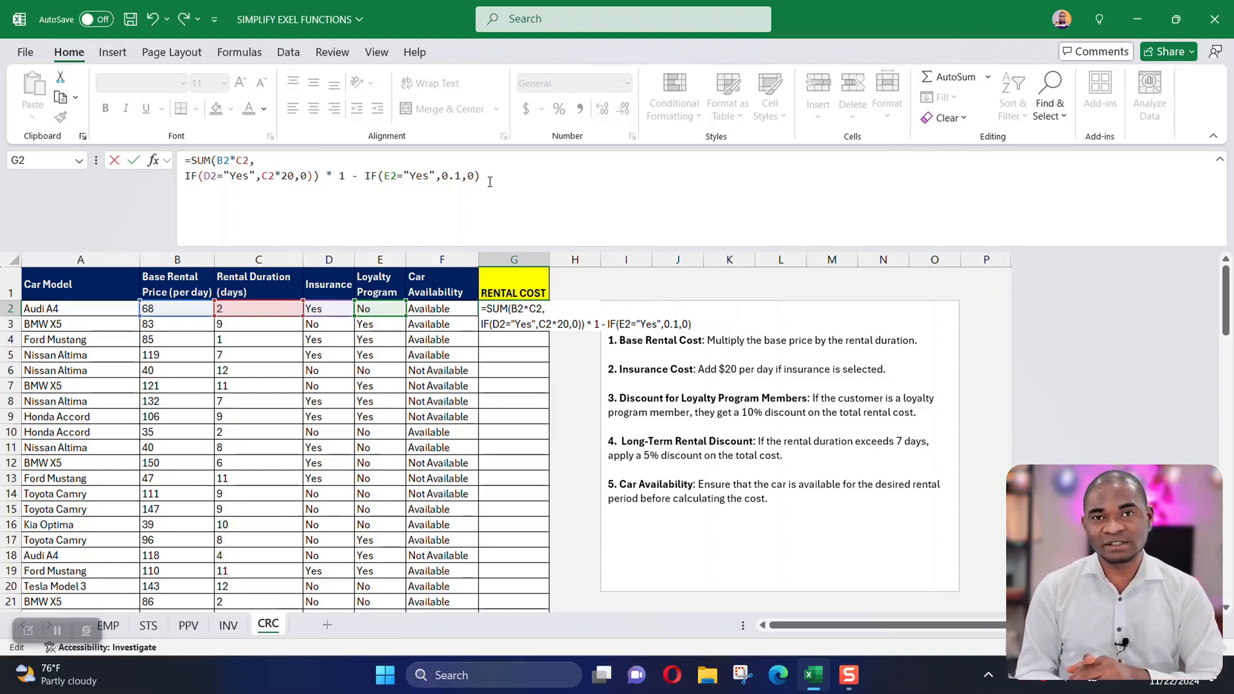
Enclose the loyalty discount expression 1 - IF(E2="Yes",0.1,0) in parentheses.
double_click(343, 176)
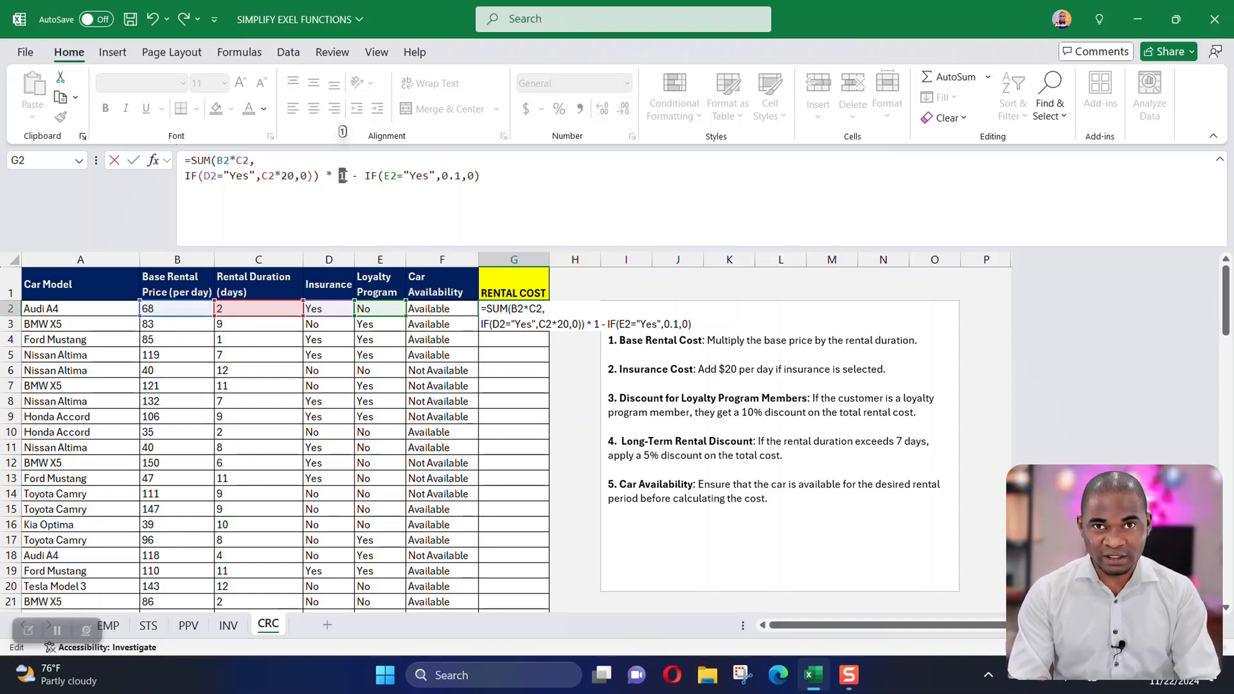
left_click(340, 176)
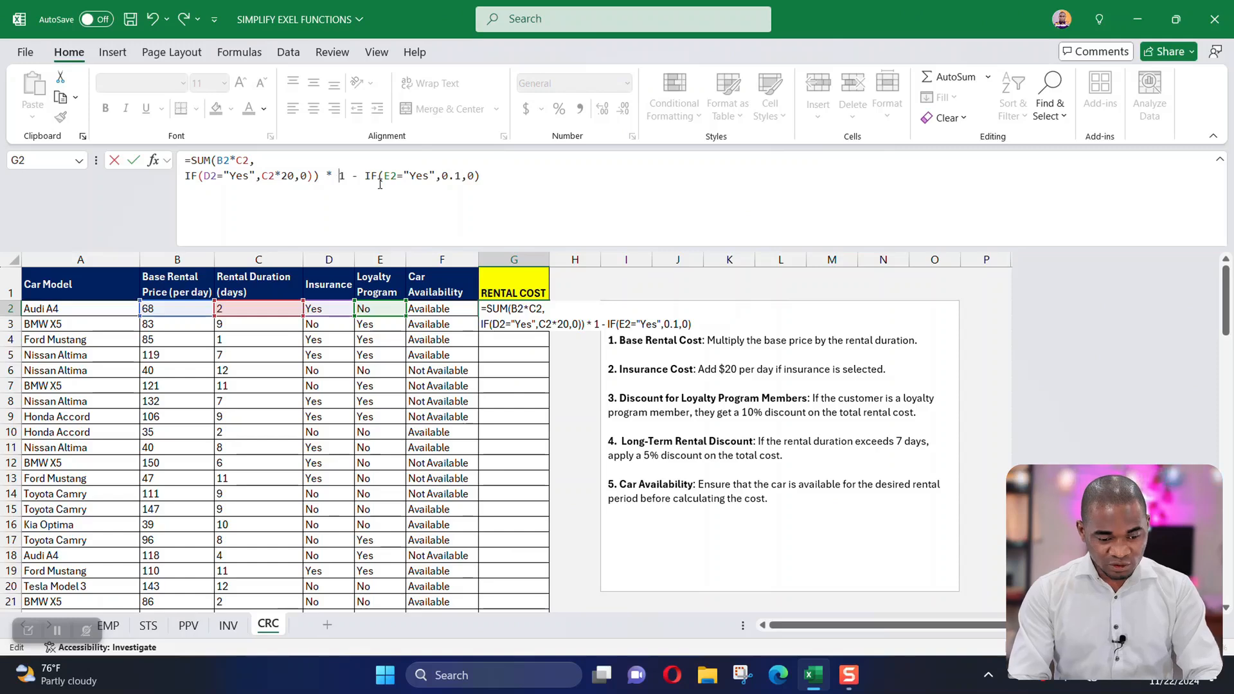
type("(")
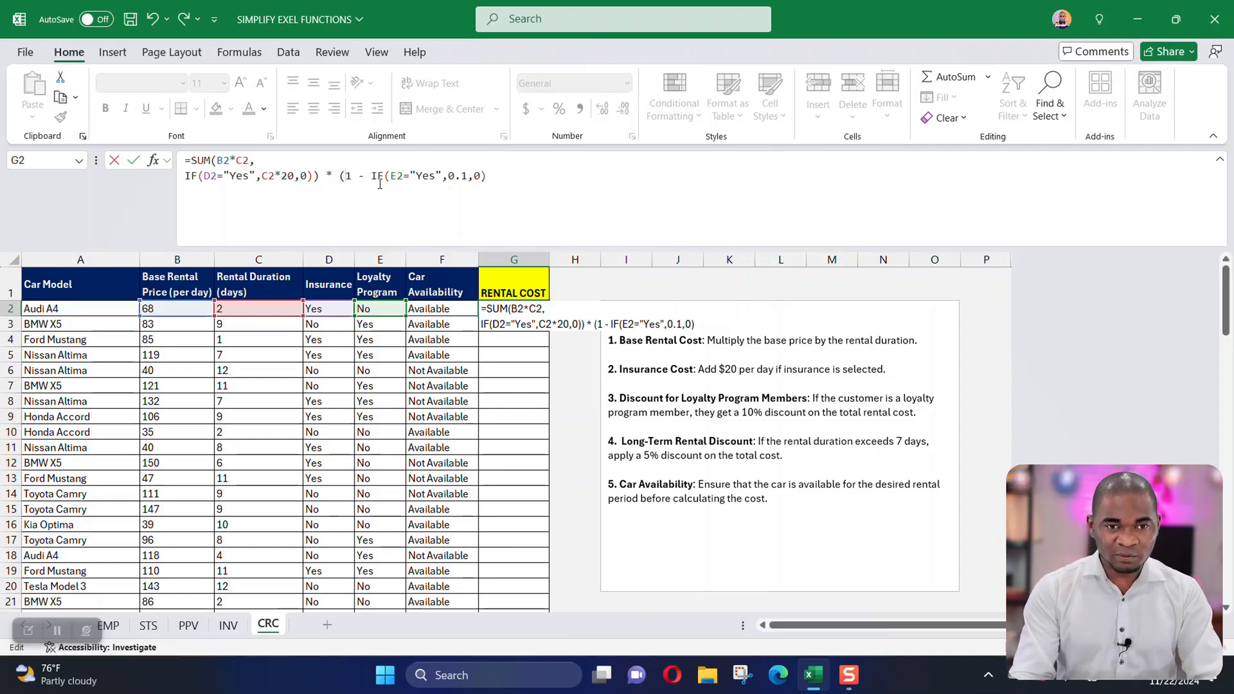
left_click(507, 176)
type(")")
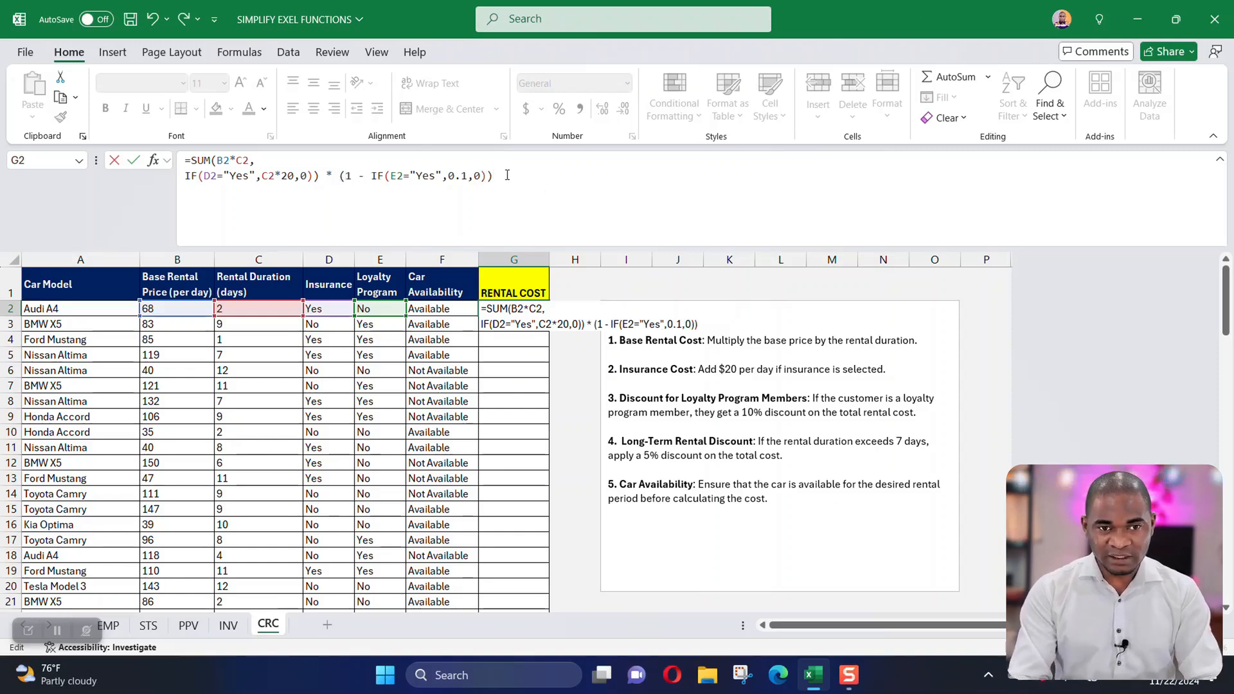
left_click_drag(340, 180, 495, 177)
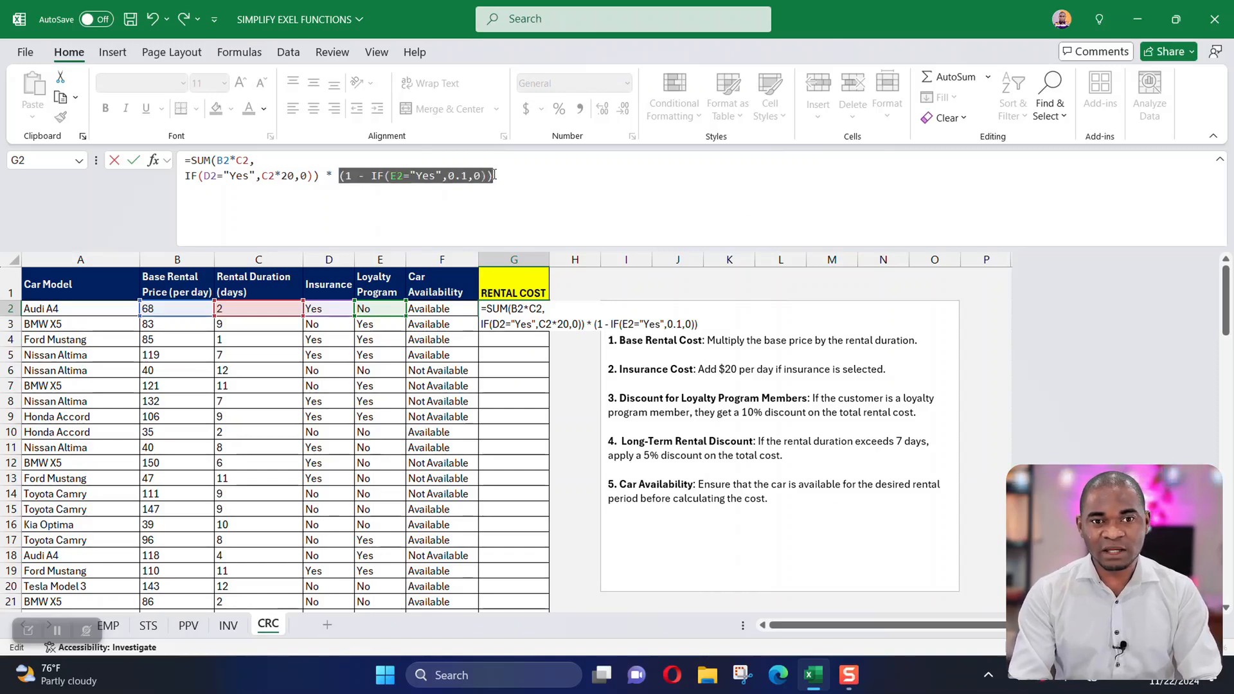
left_click(504, 177)
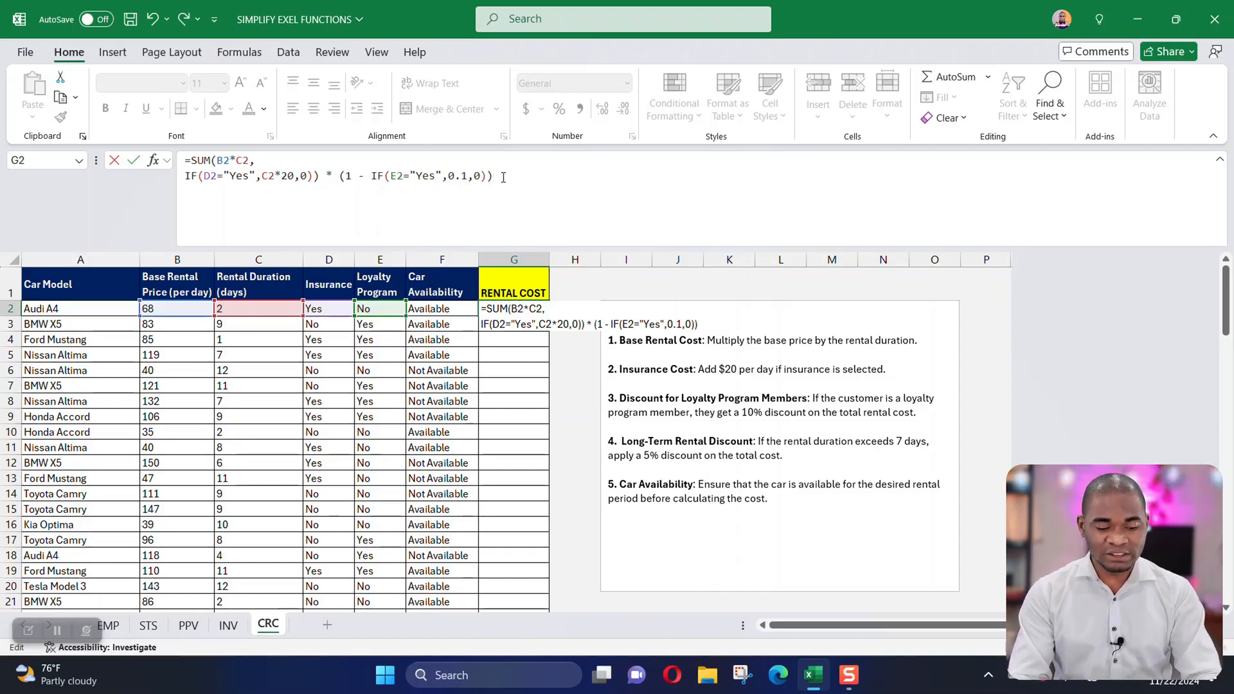
Multiply the formula by a long-term IF that tests C2>7 and returns 0.05 when true and 0 when false.
type("*")
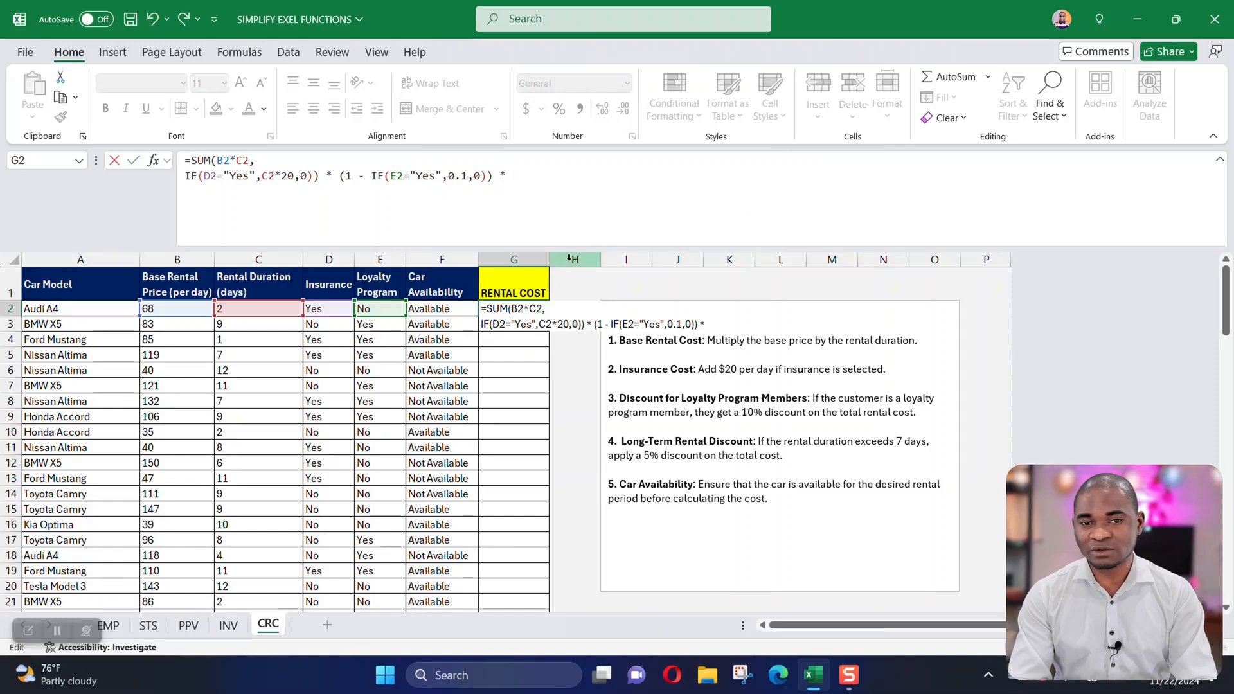
type("if")
key("Tab")
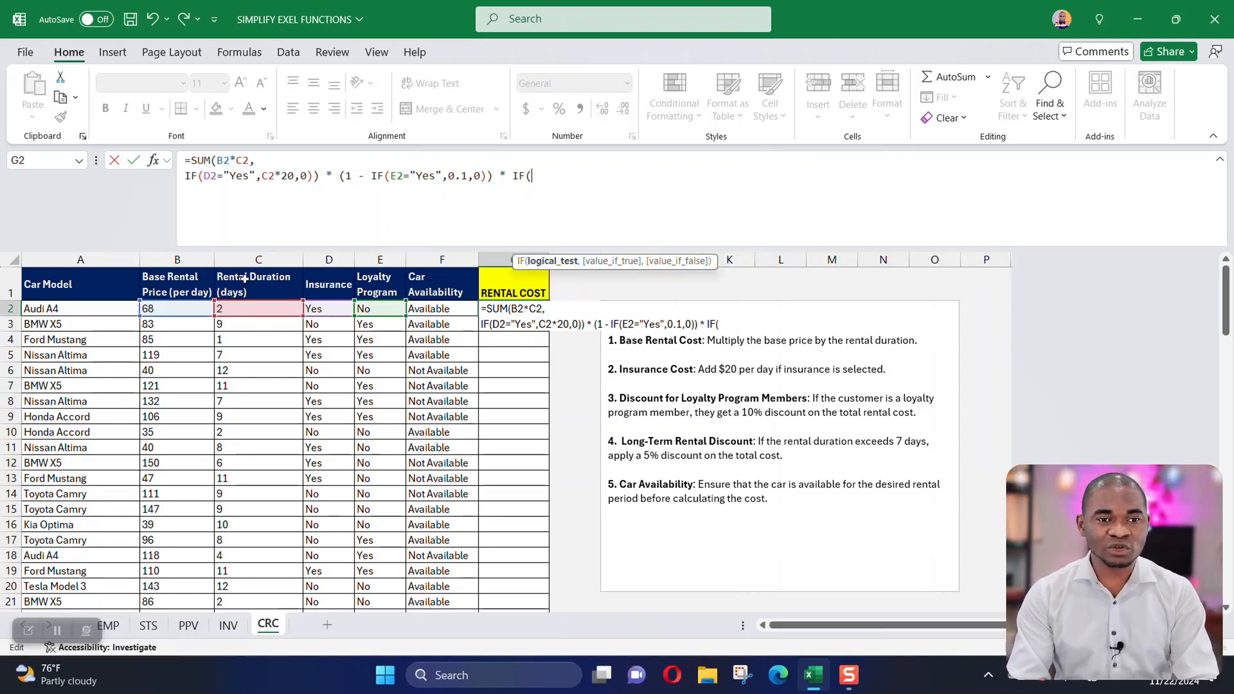
left_click(243, 310)
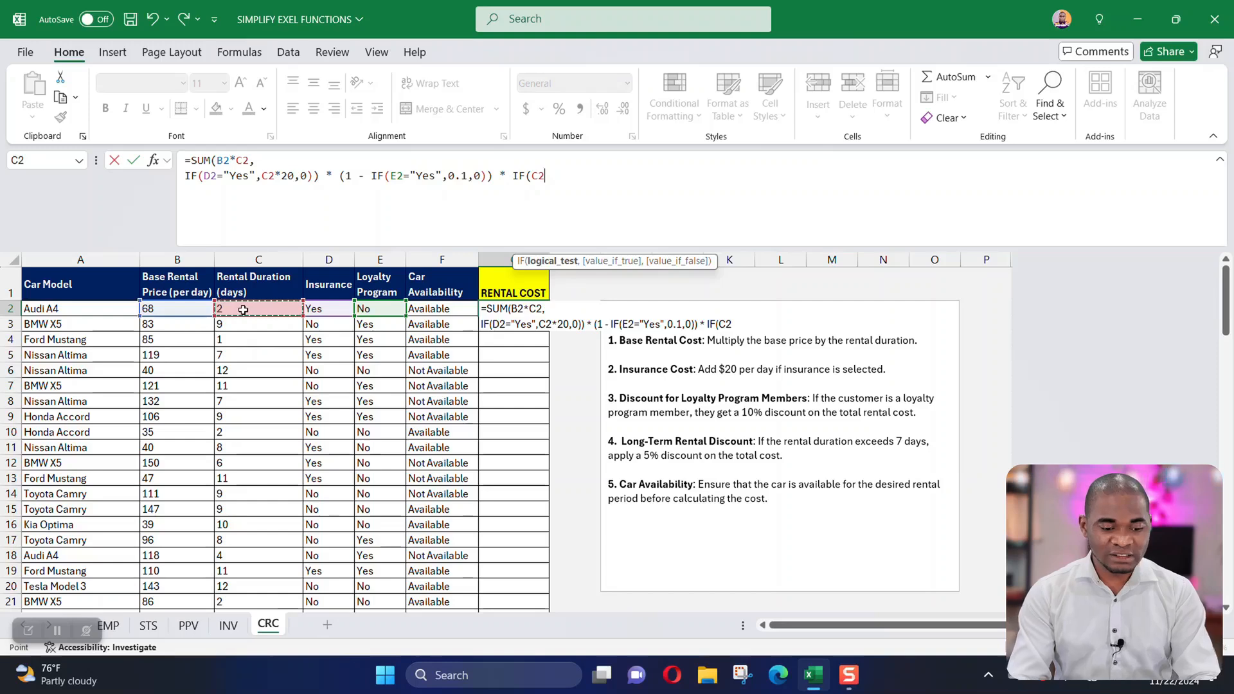
type(">")
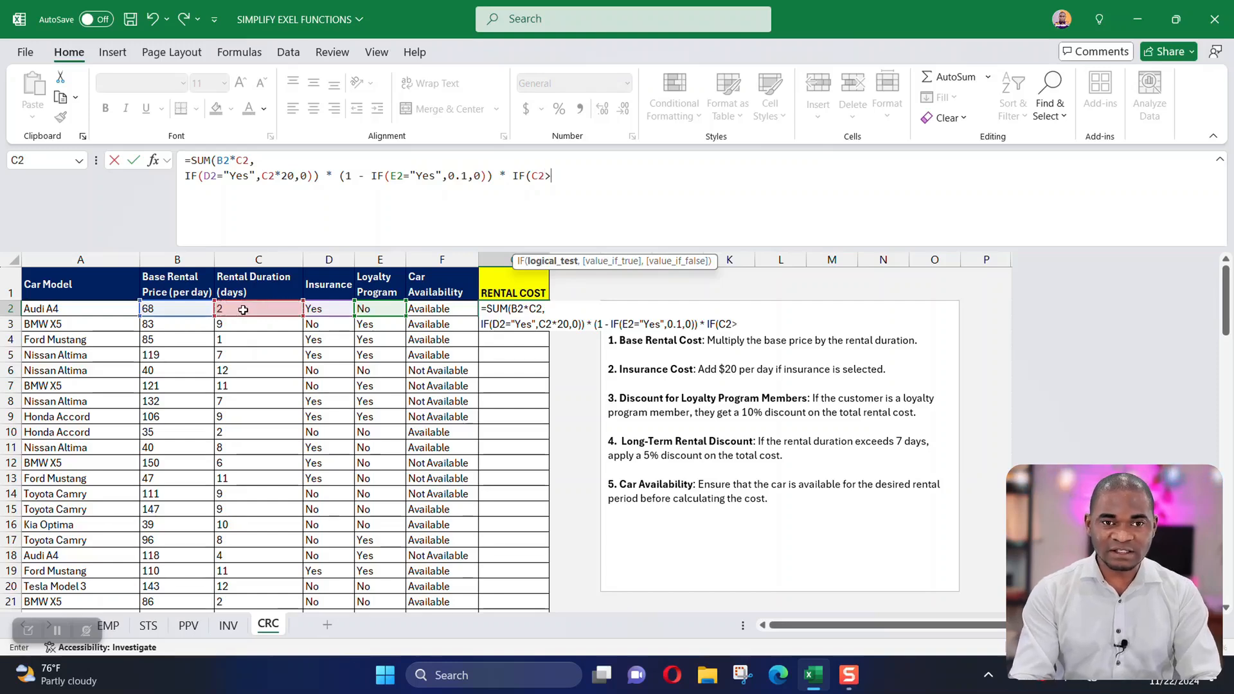
type("7,")
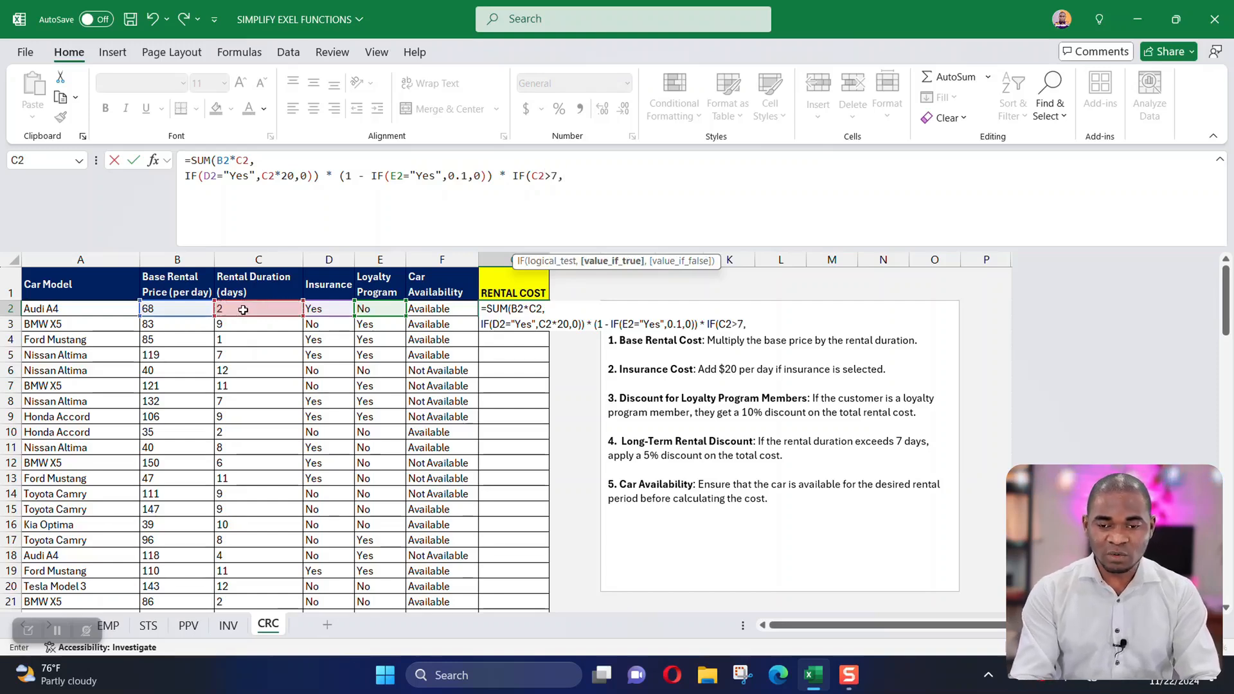
type("0.05")
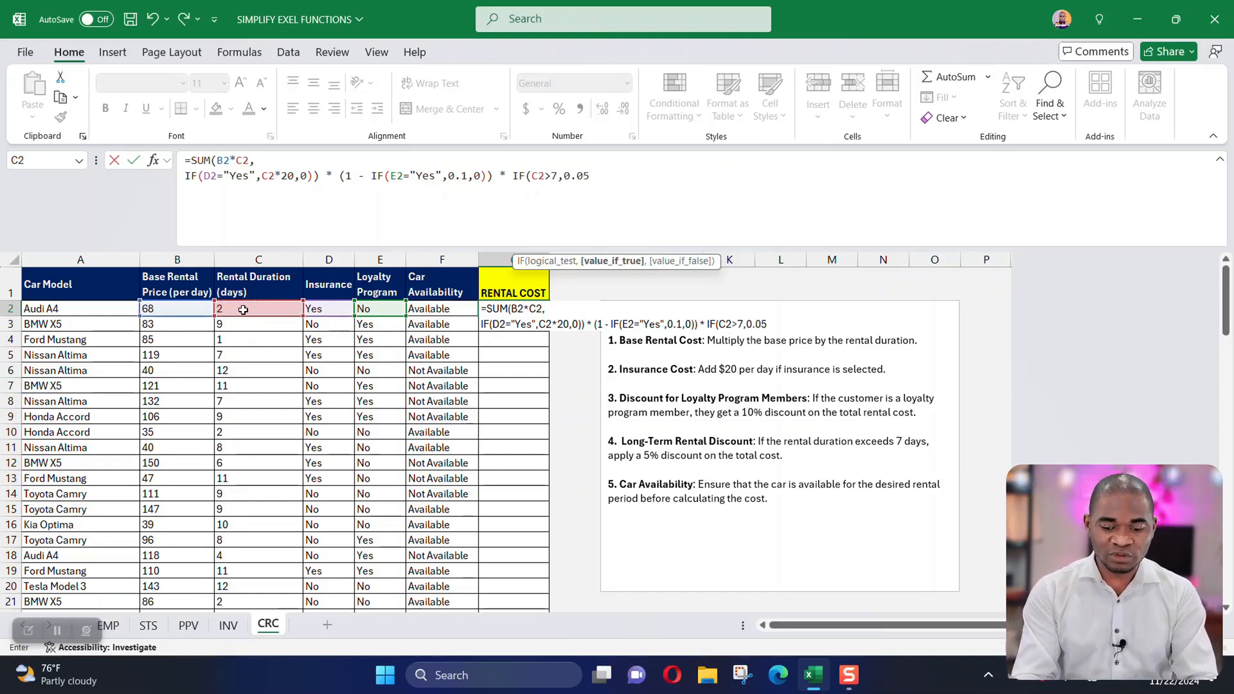
type(",")
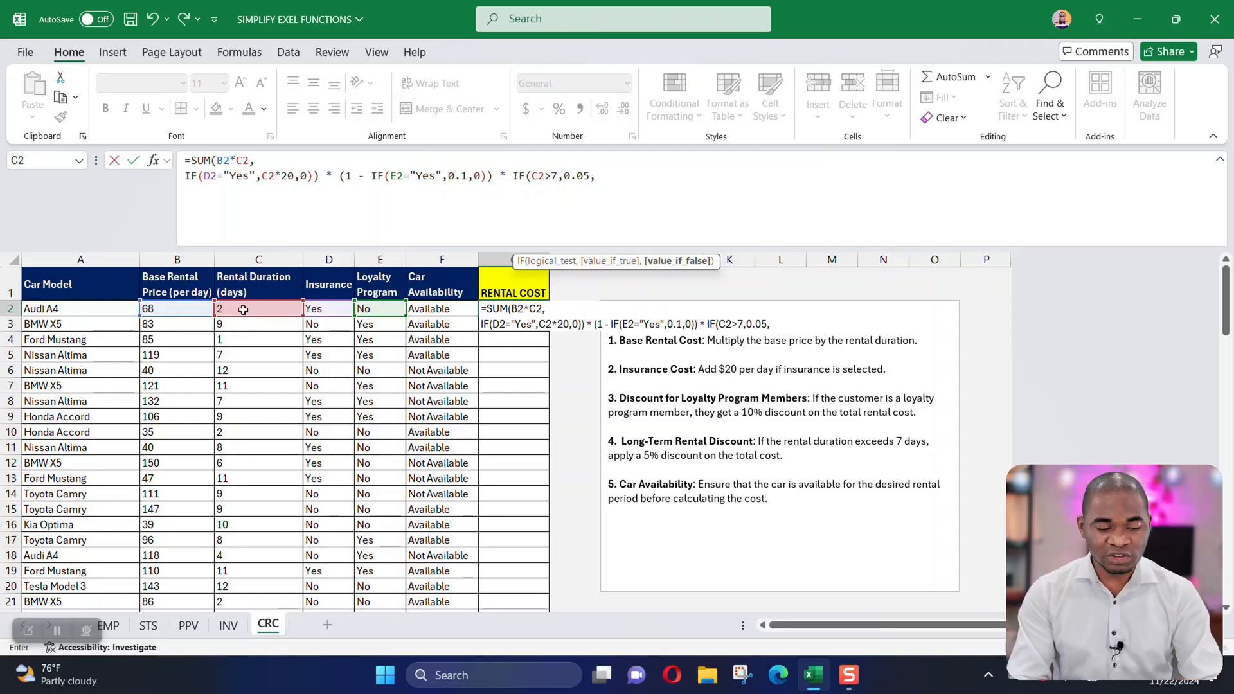
type("0")
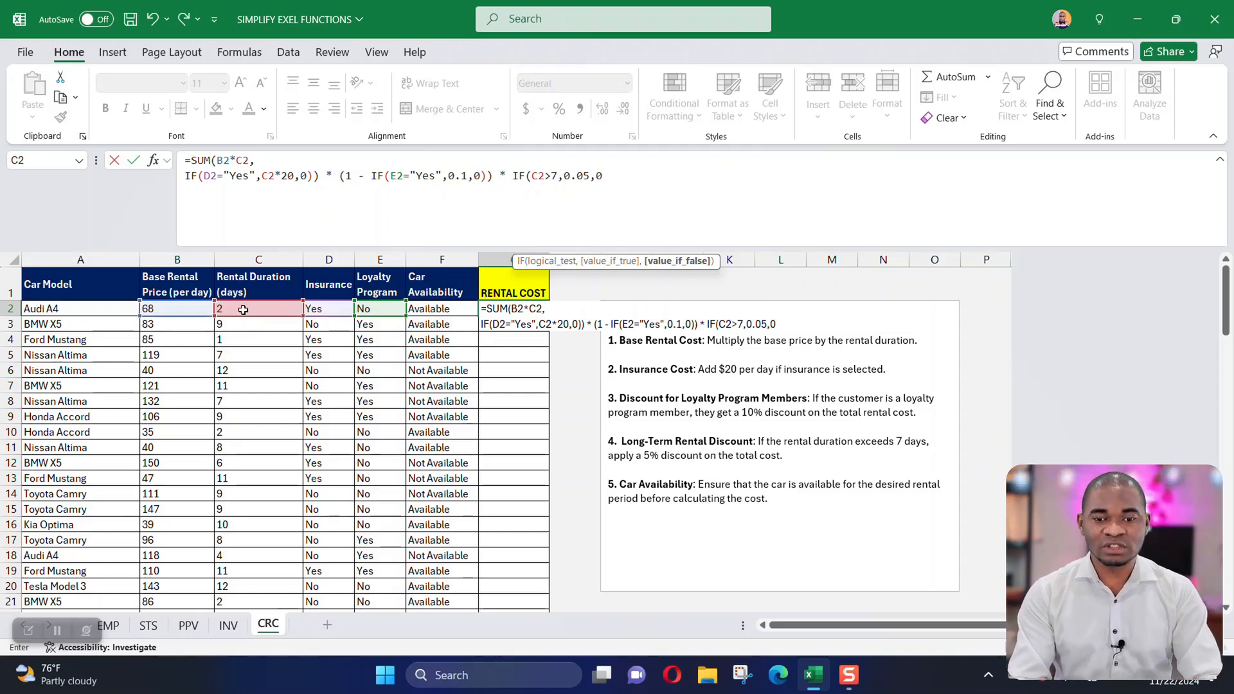
type(")")
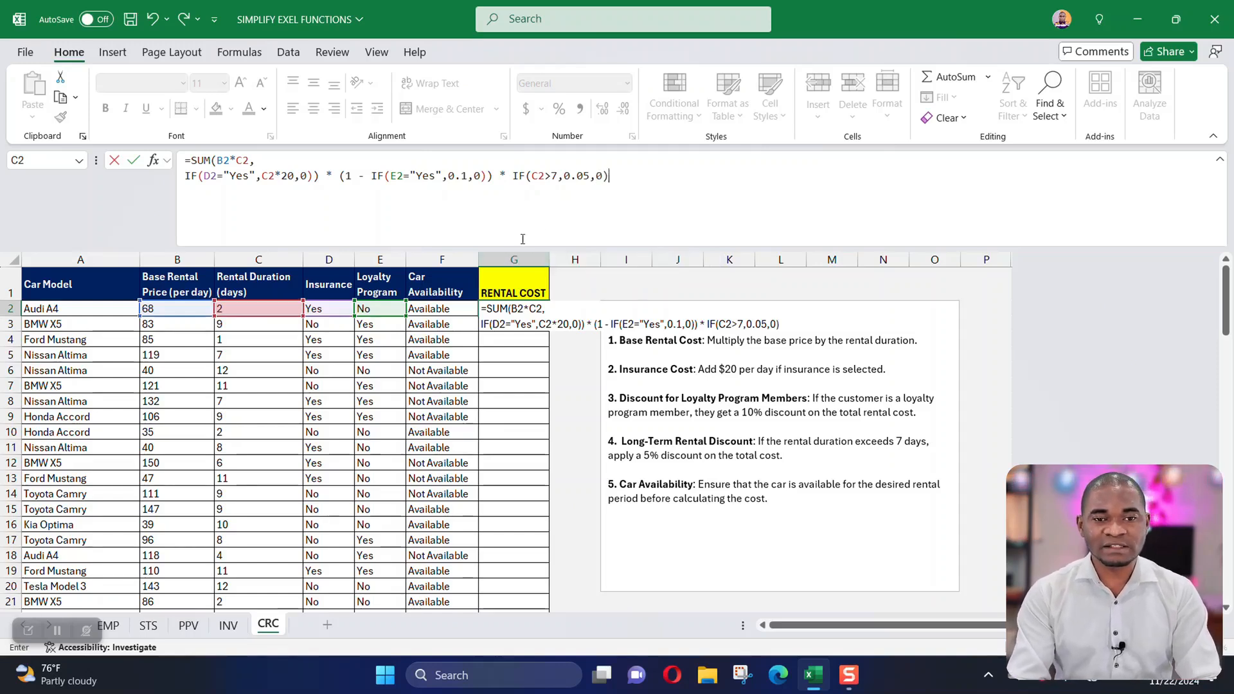
Subtract the long-term IF from 1 and enclose the expression in parentheses as (1-IF(C2>7,0.05,0)).
left_click_drag(611, 180, 515, 175)
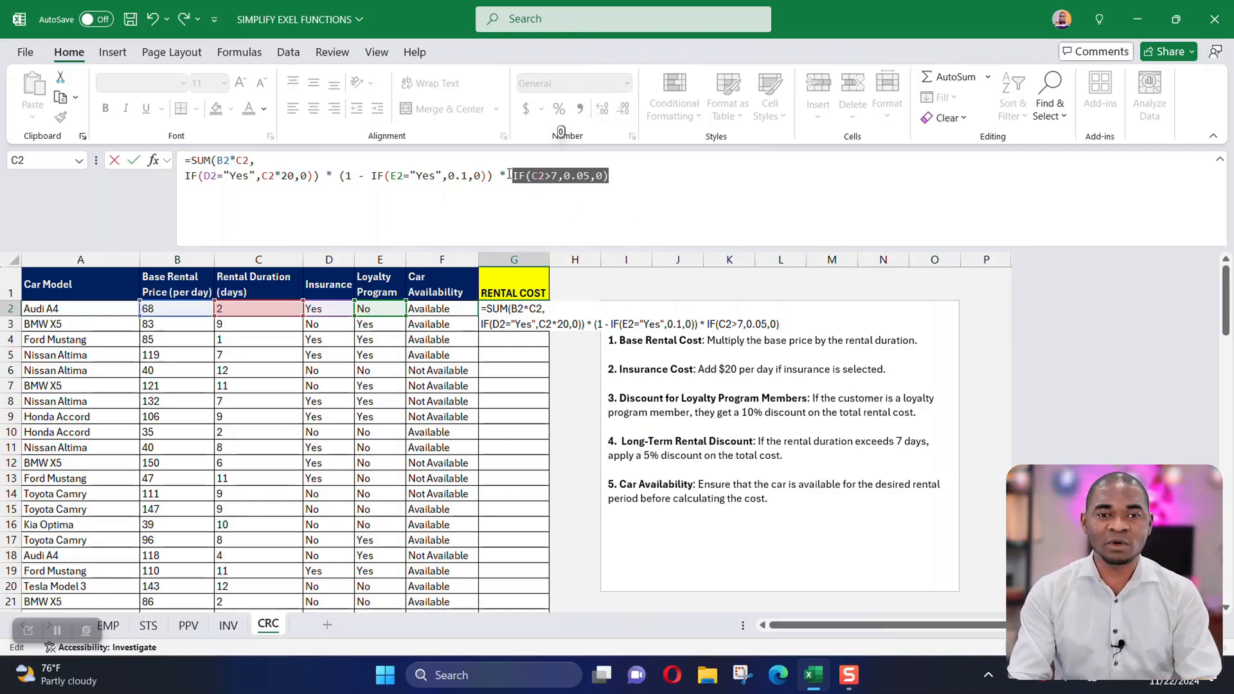
left_click(518, 202)
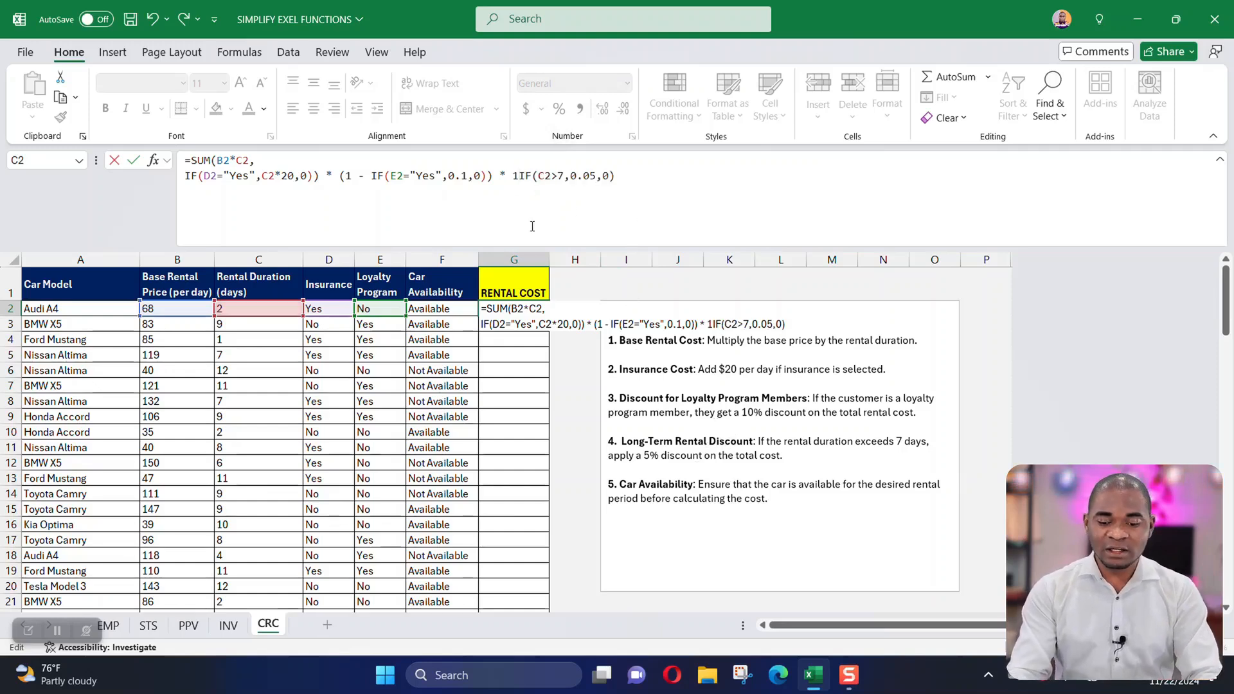
type("1-IF")
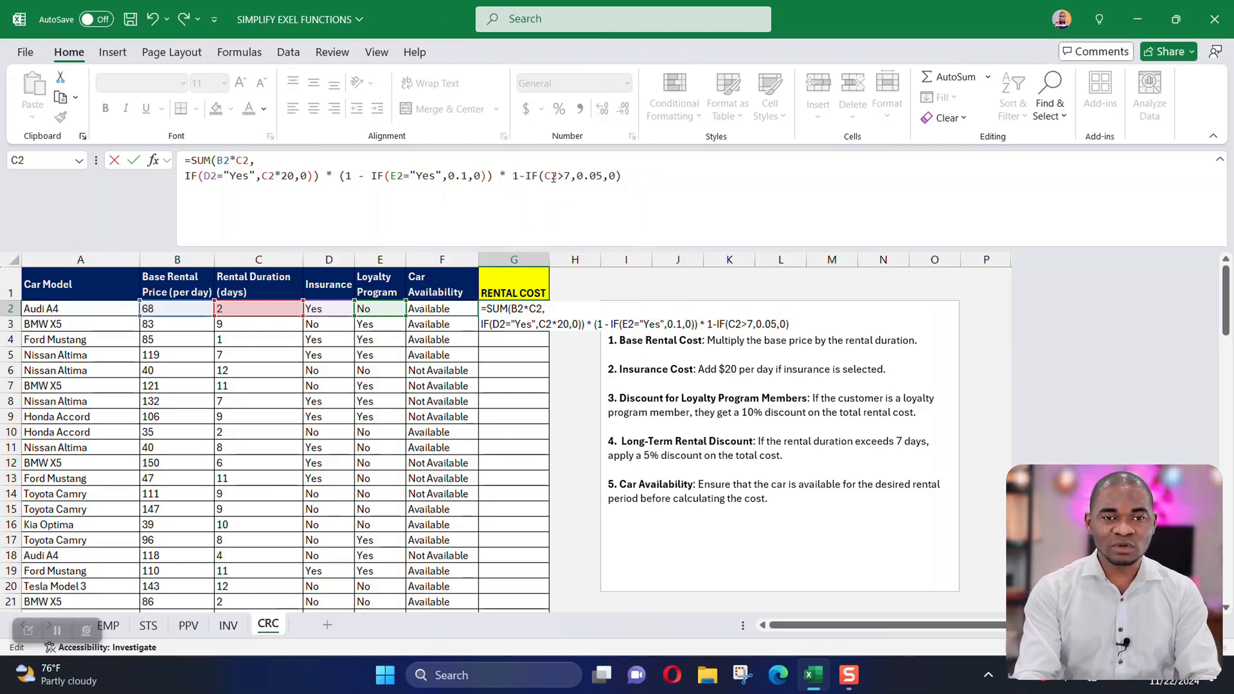
type("(")
left_click(647, 179)
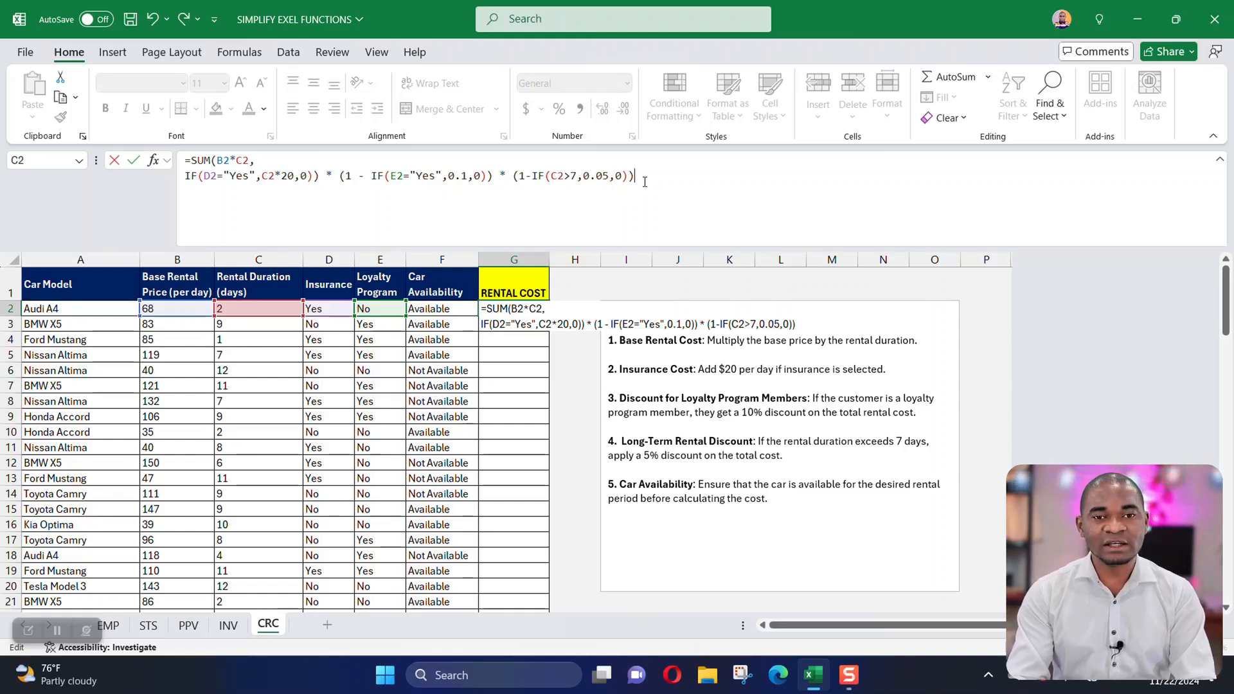
Break the formula so the loyalty discount factor and the long-term discount factor each start on their own line.
left_click(341, 174)
key("alt+Return")
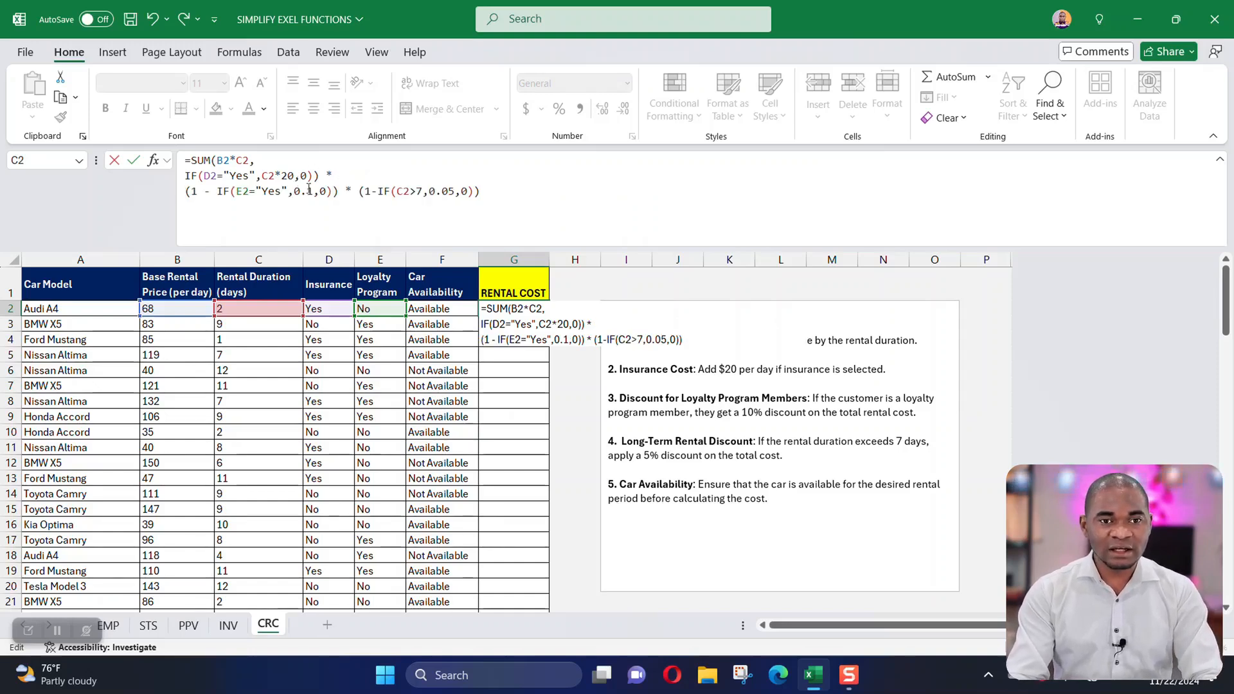
left_click(358, 191)
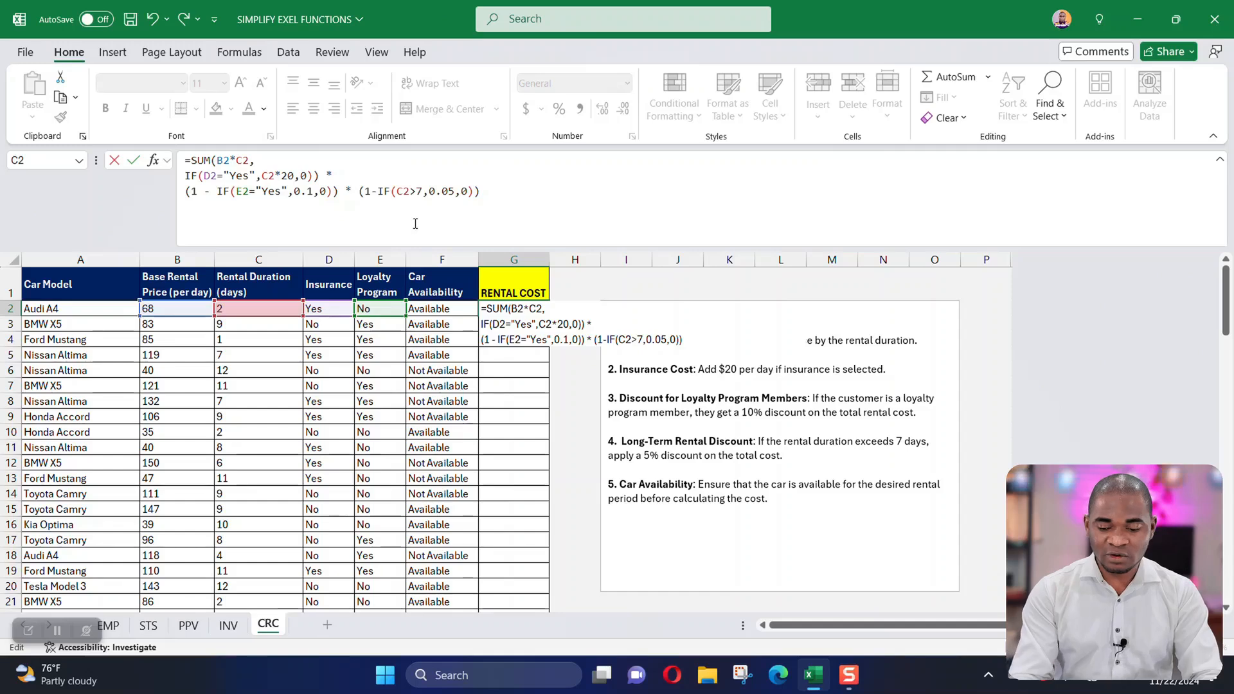
key("alt+Return")
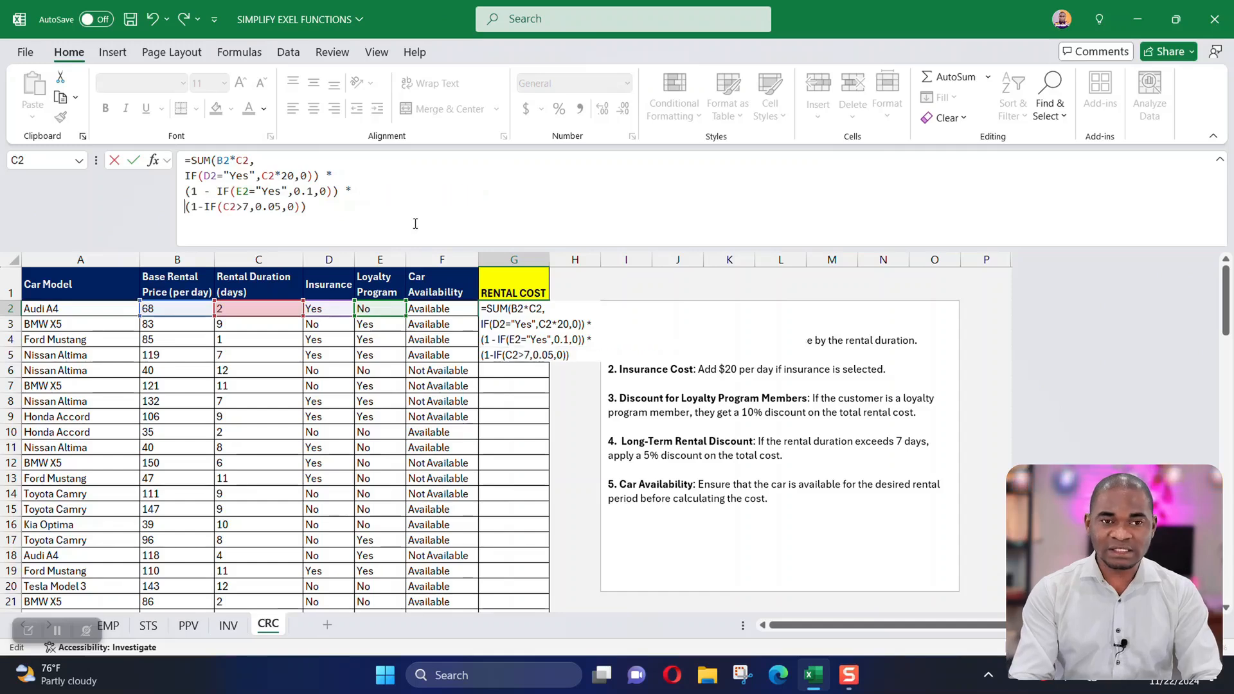
left_click(317, 213)
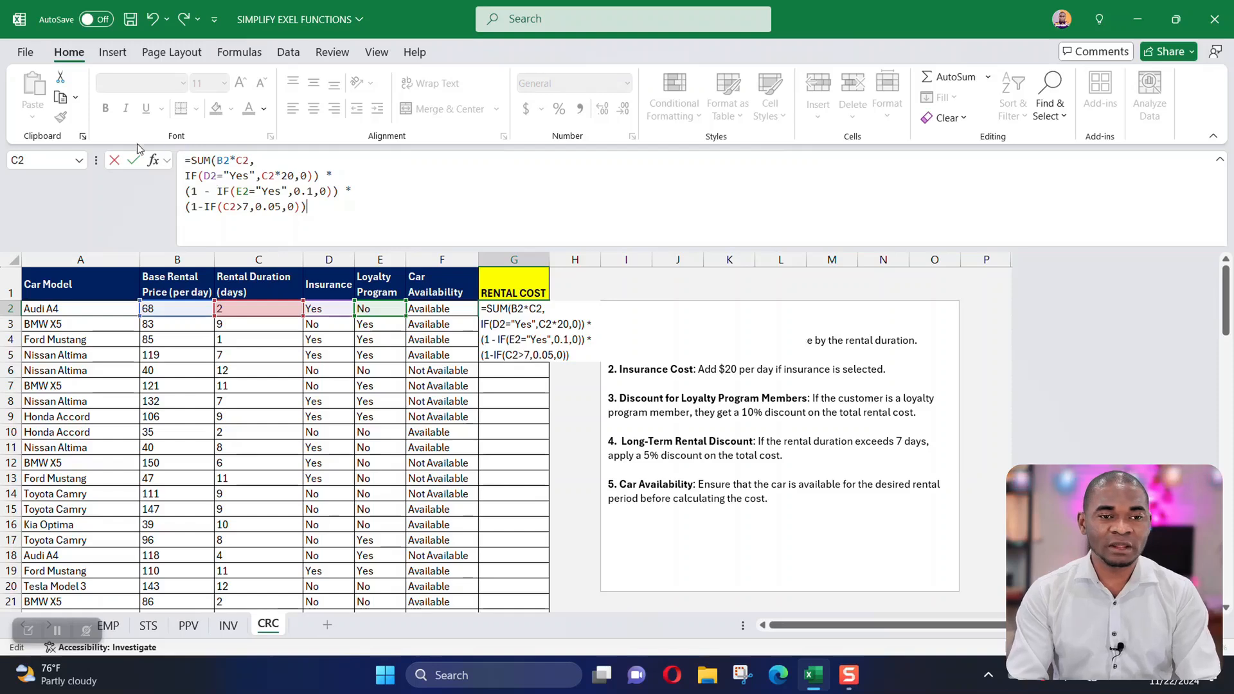
Wrap the whole rental cost calculation in a ROUND function with 0 as the number of digits.
left_click(191, 161)
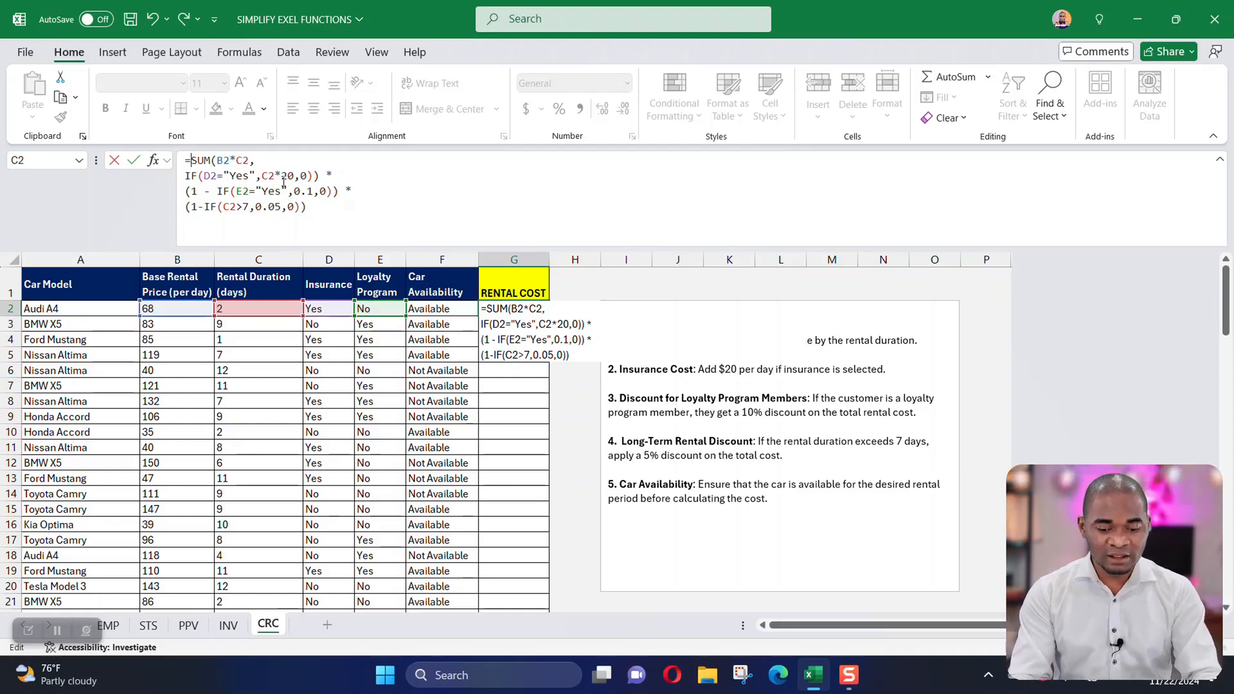
type("round")
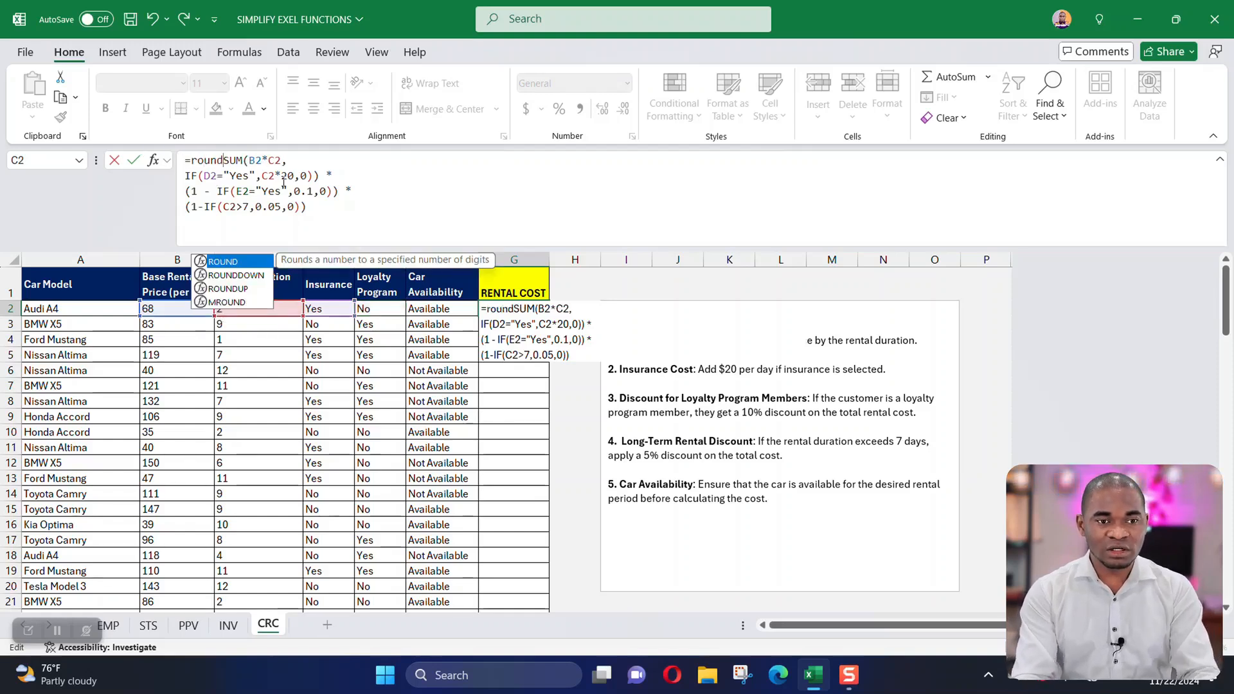
key("Tab")
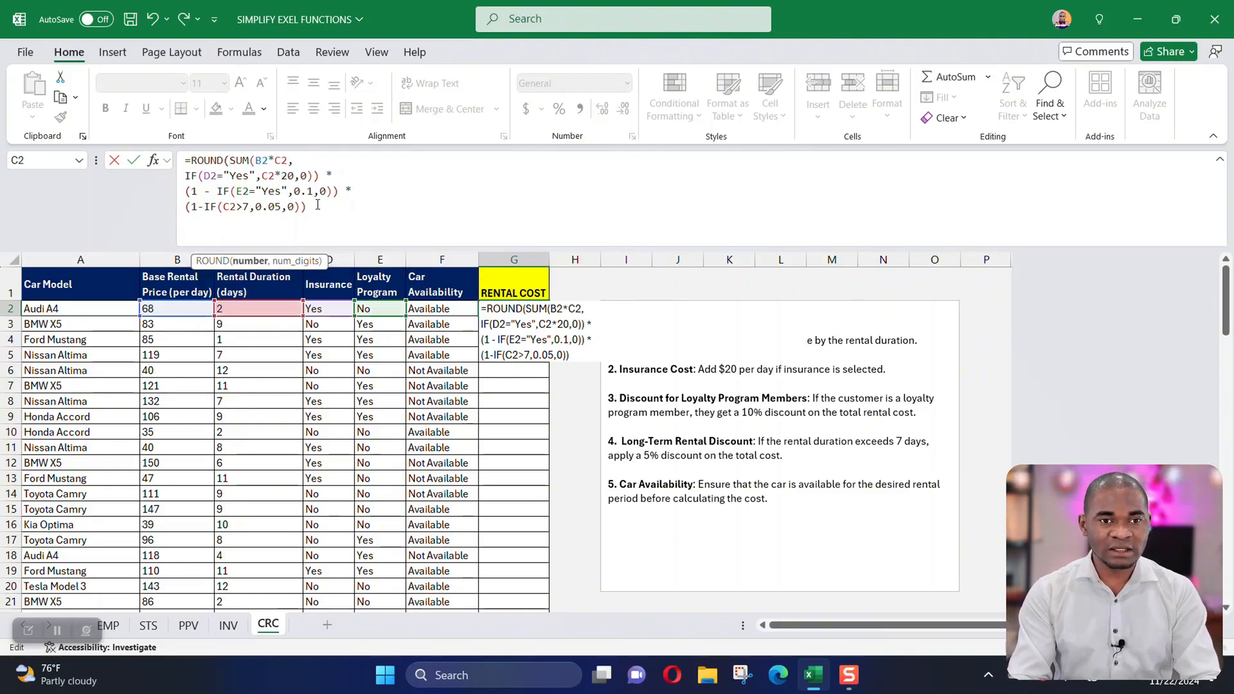
type(",")
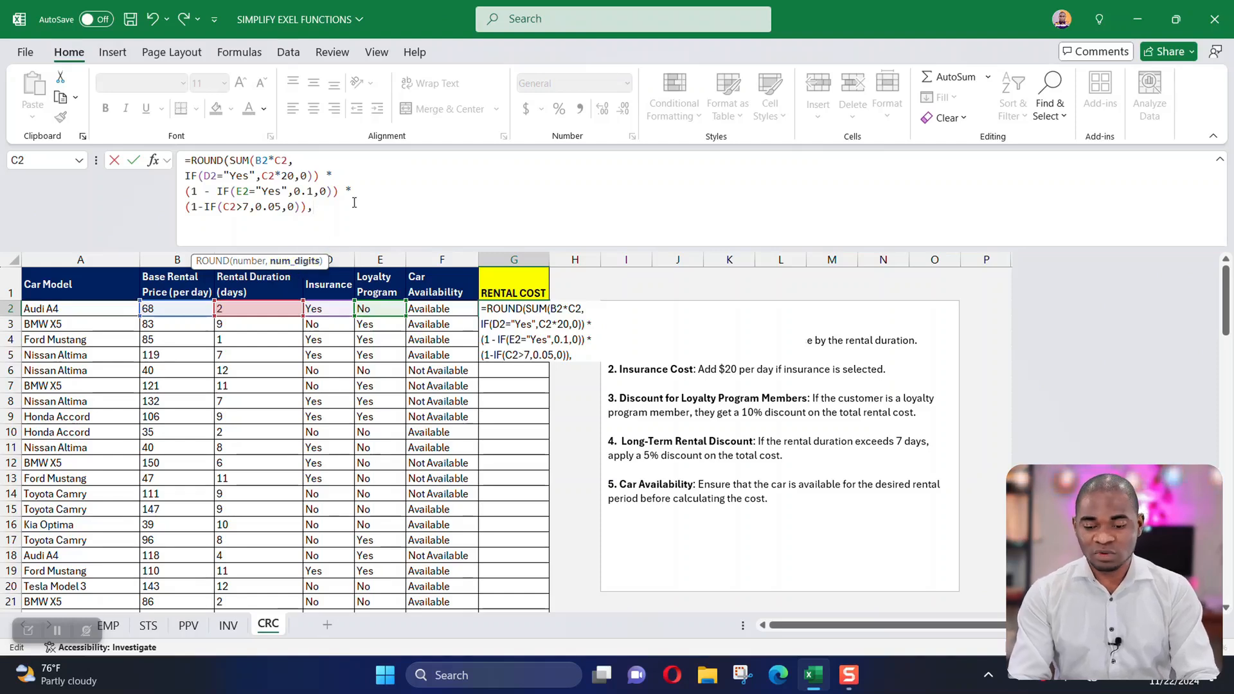
type("0")
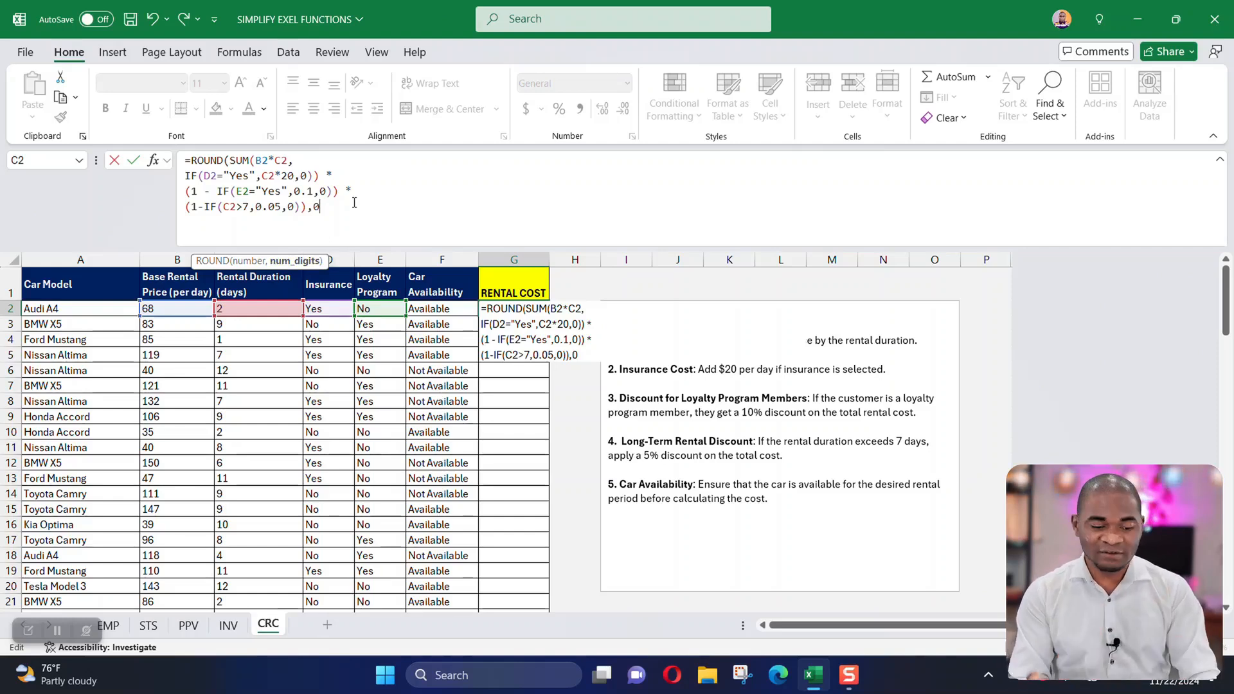
type(")")
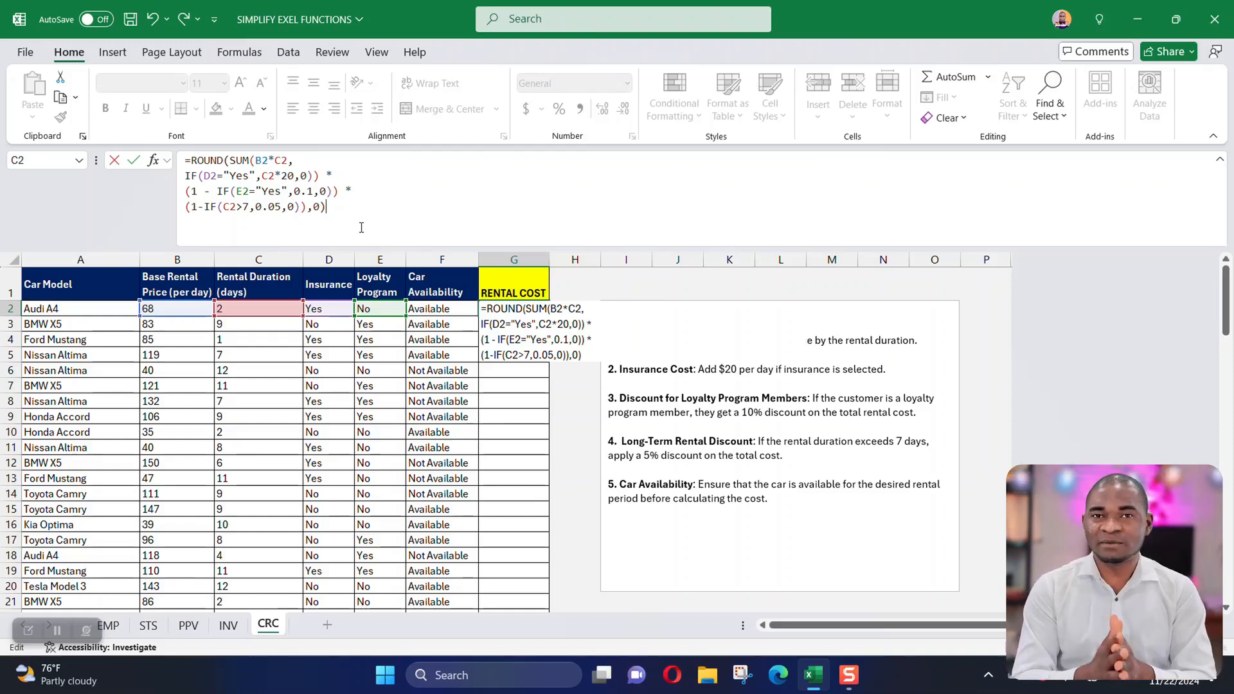
Put an outer IF in front of the ROUND expression that tests whether F2="Available", with ROUND as the true result.
left_click(193, 159)
type("IF(")
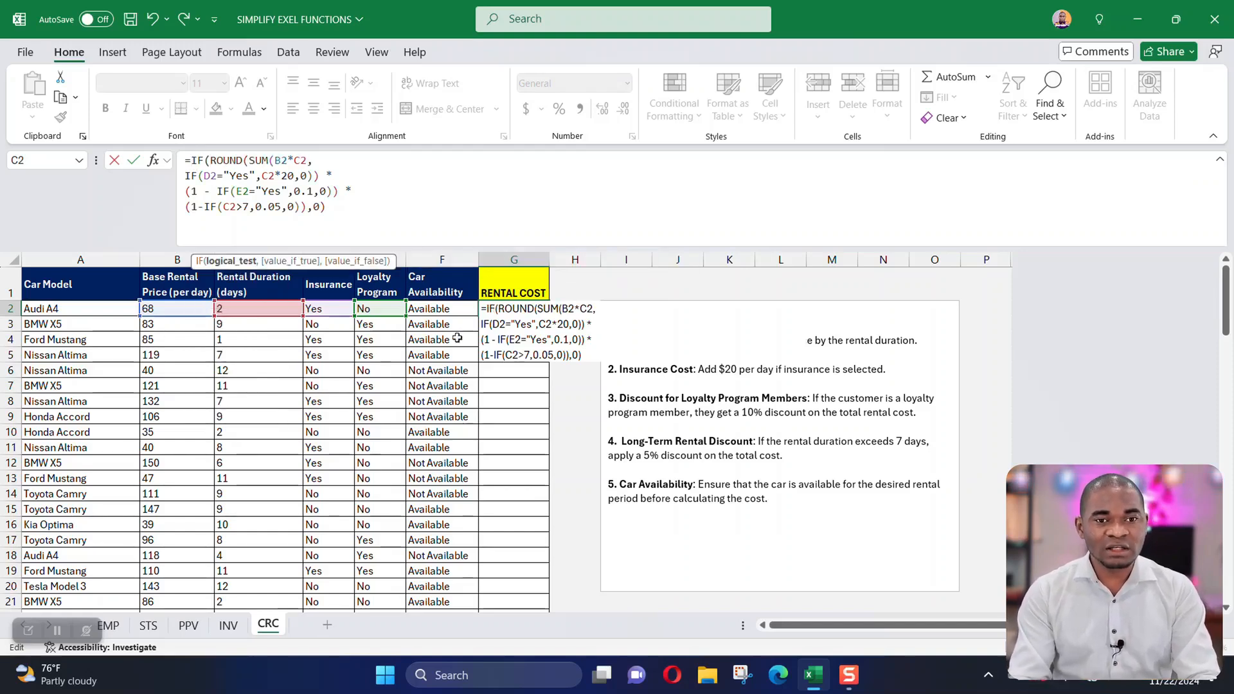
left_click(436, 309)
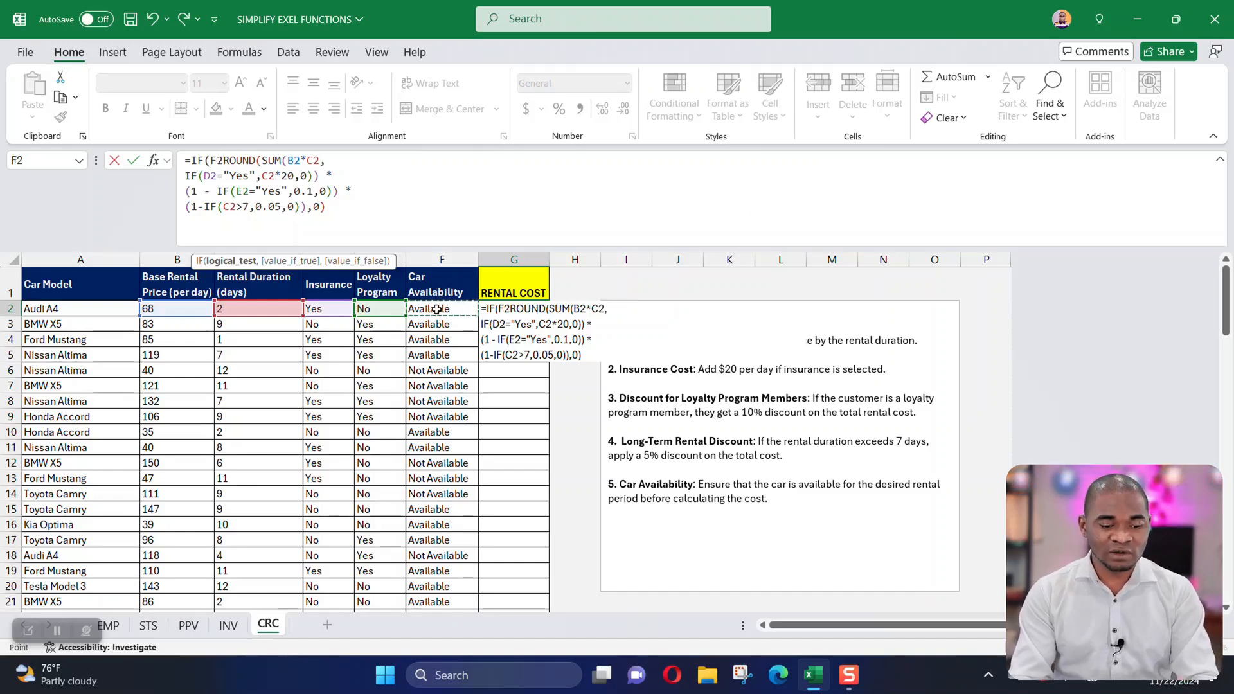
type("=\"")
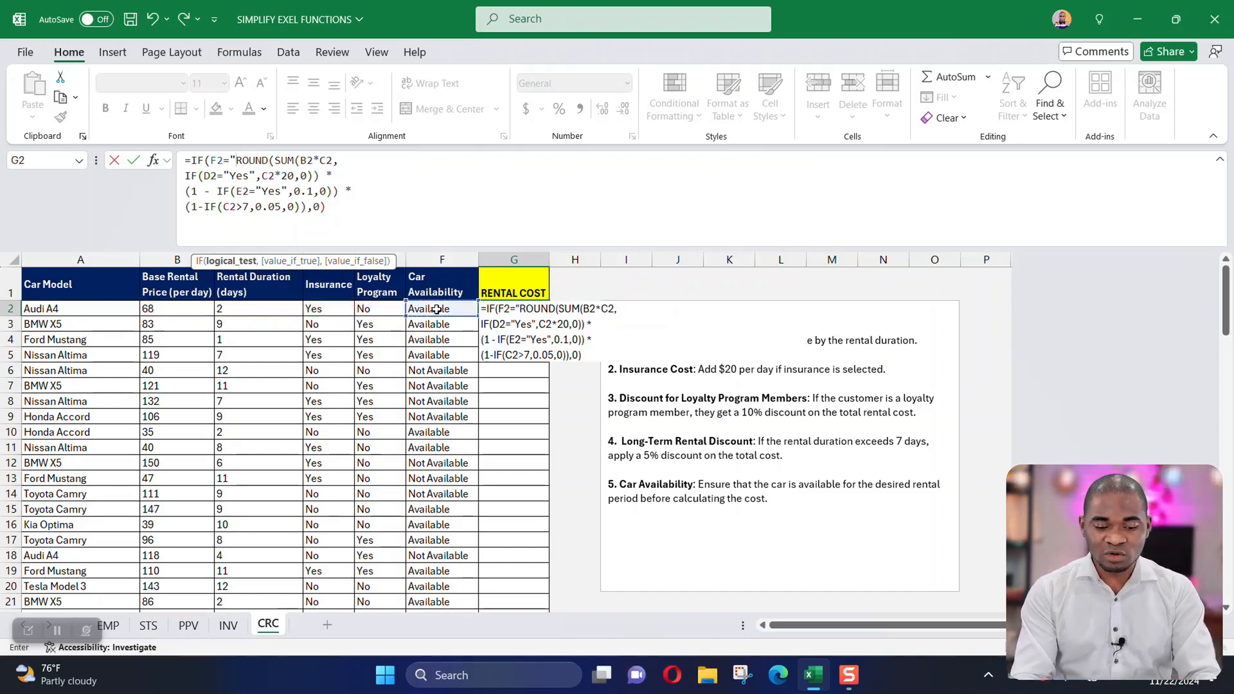
type("Avaia")
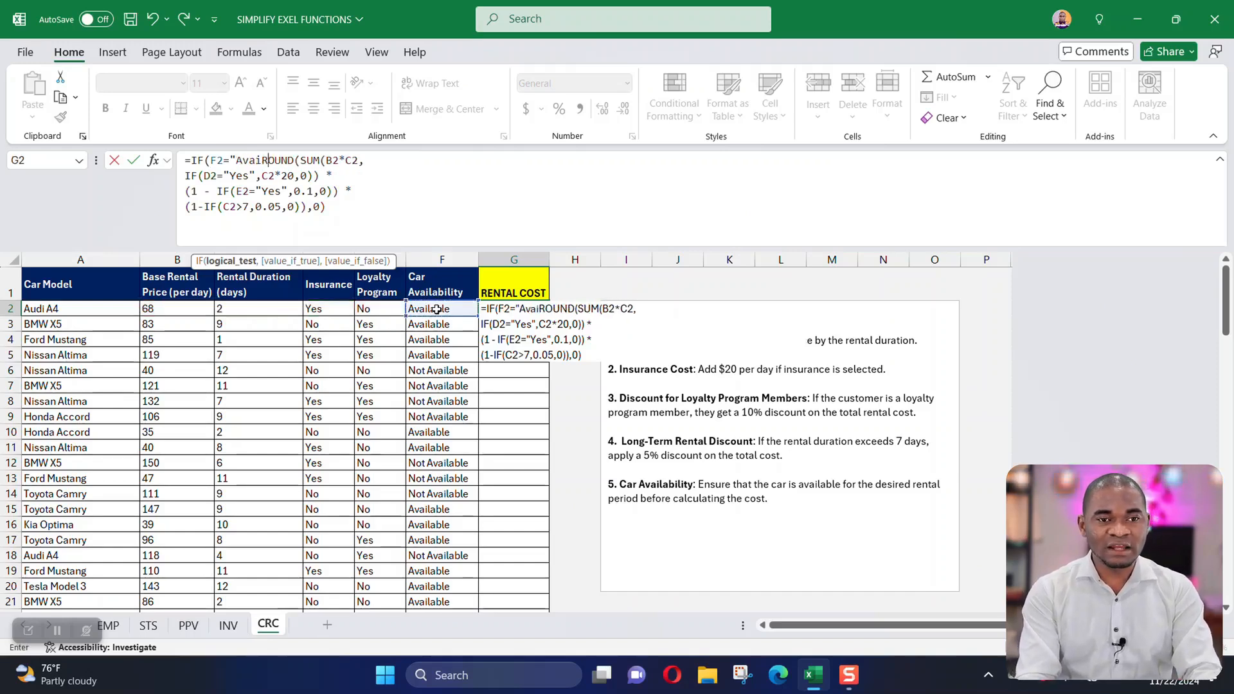
key("BackSpace")
type("lable")
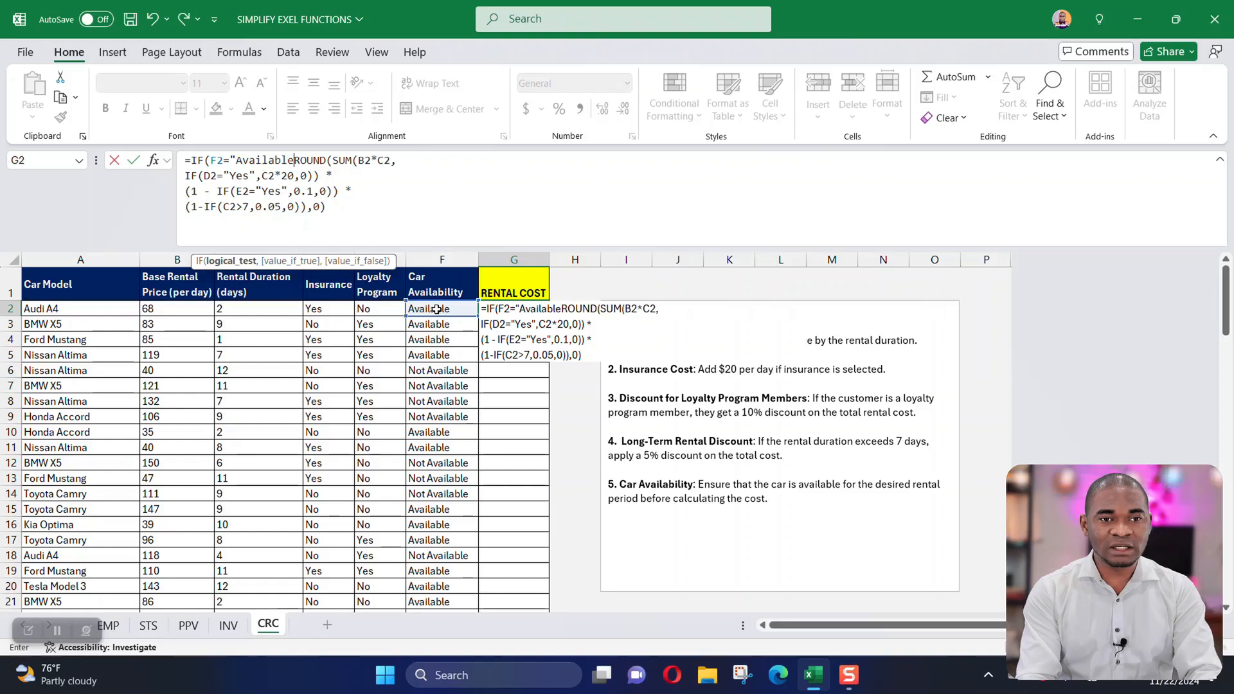
type("\"")
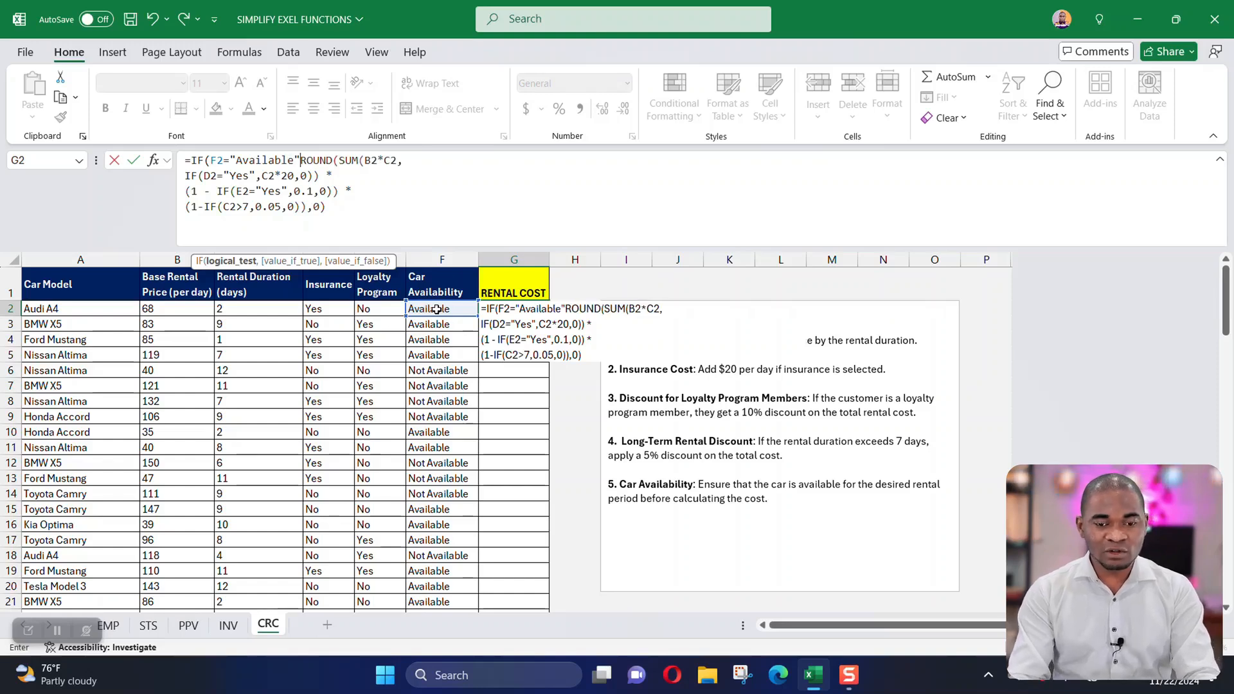
type(",")
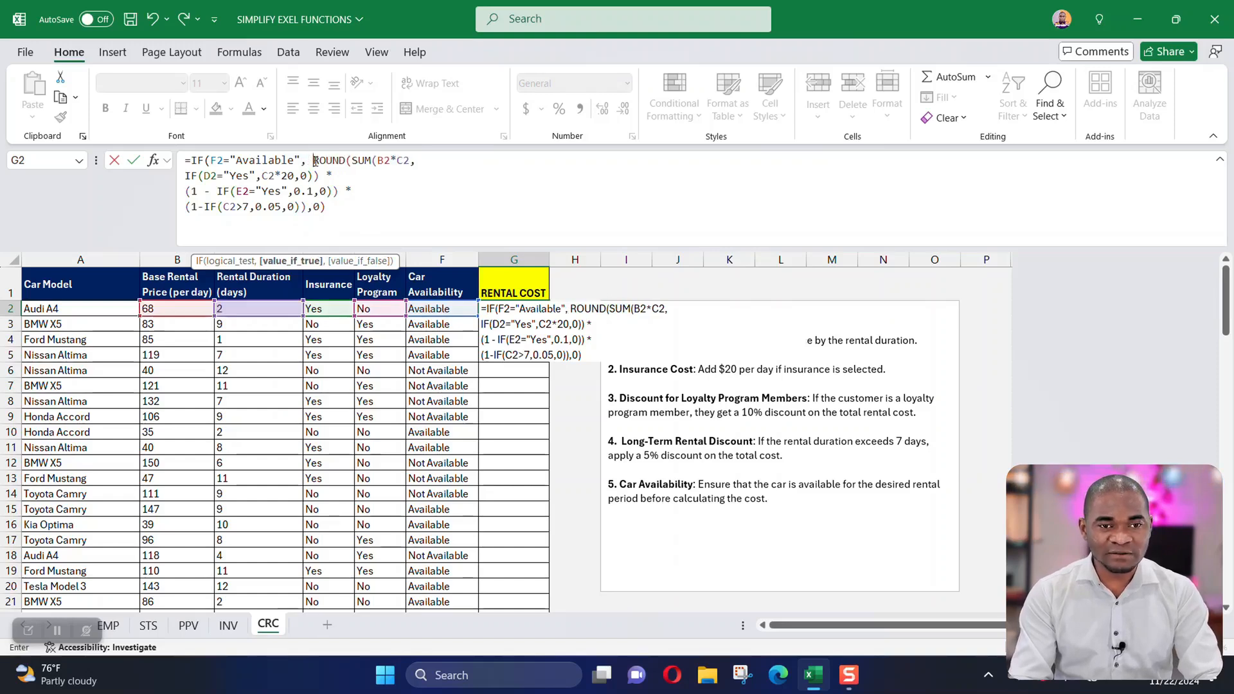
Add "Not Available" as the outer IF's false result after the ROUND expression, close the formula and enter it in G2.
left_click_drag(314, 160, 334, 207)
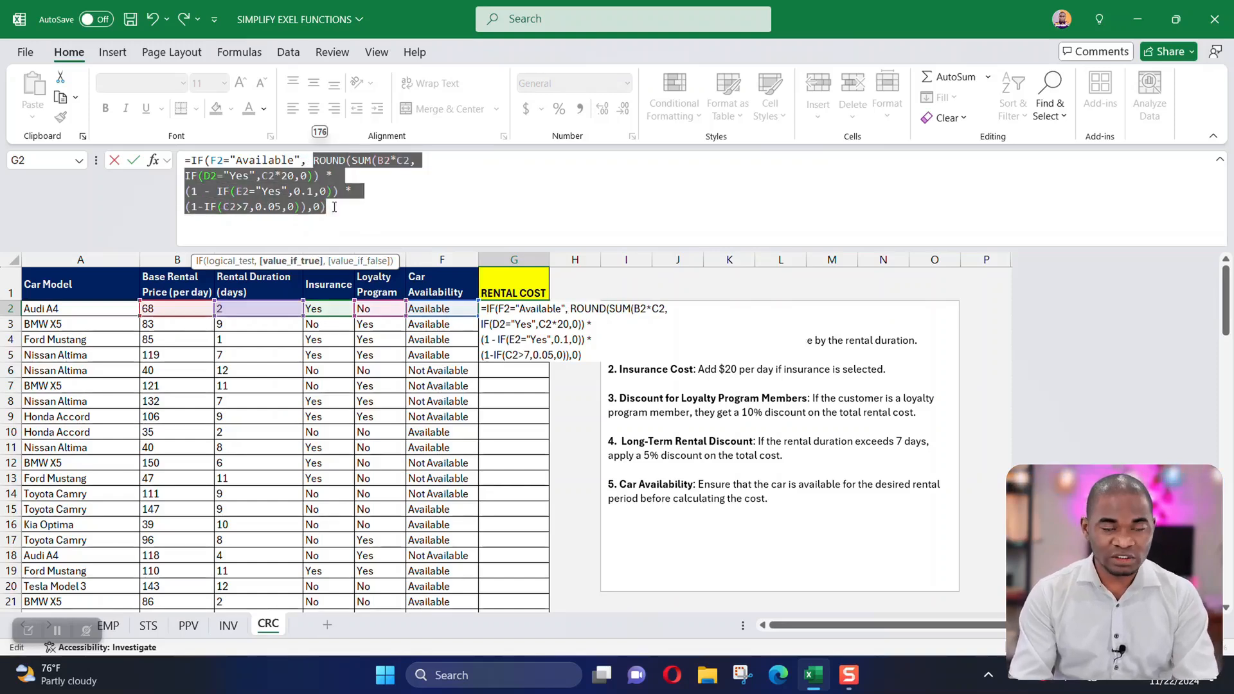
left_click(334, 207)
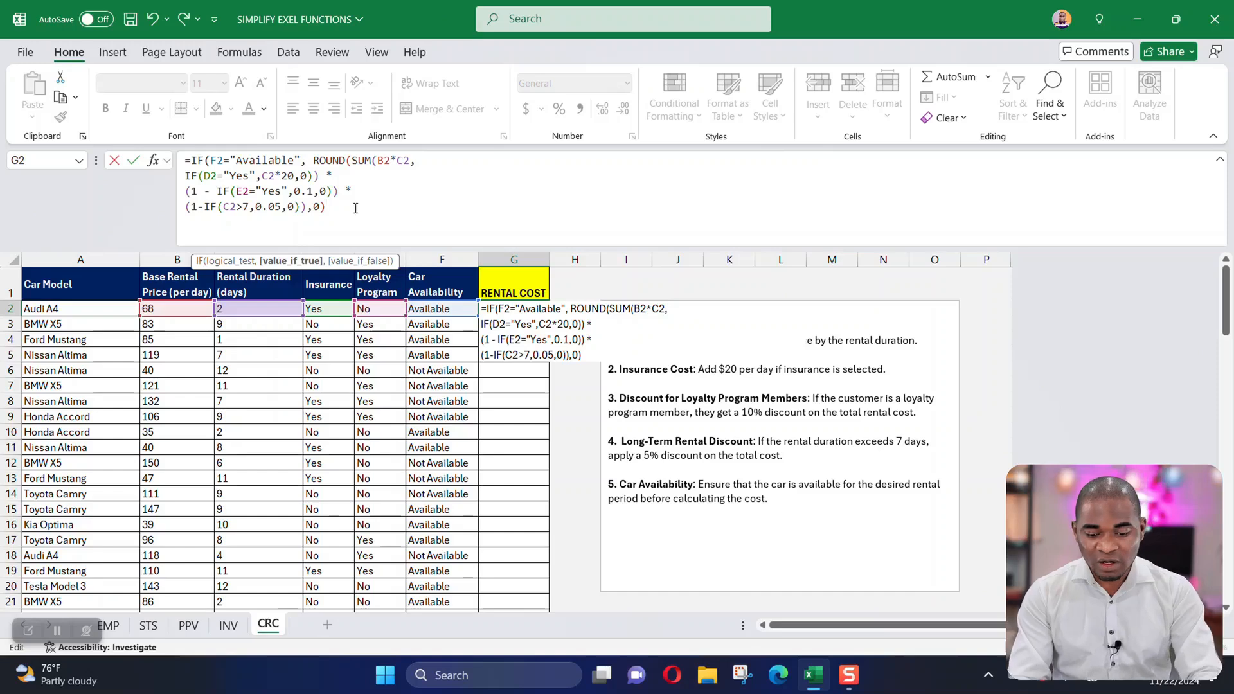
type(",")
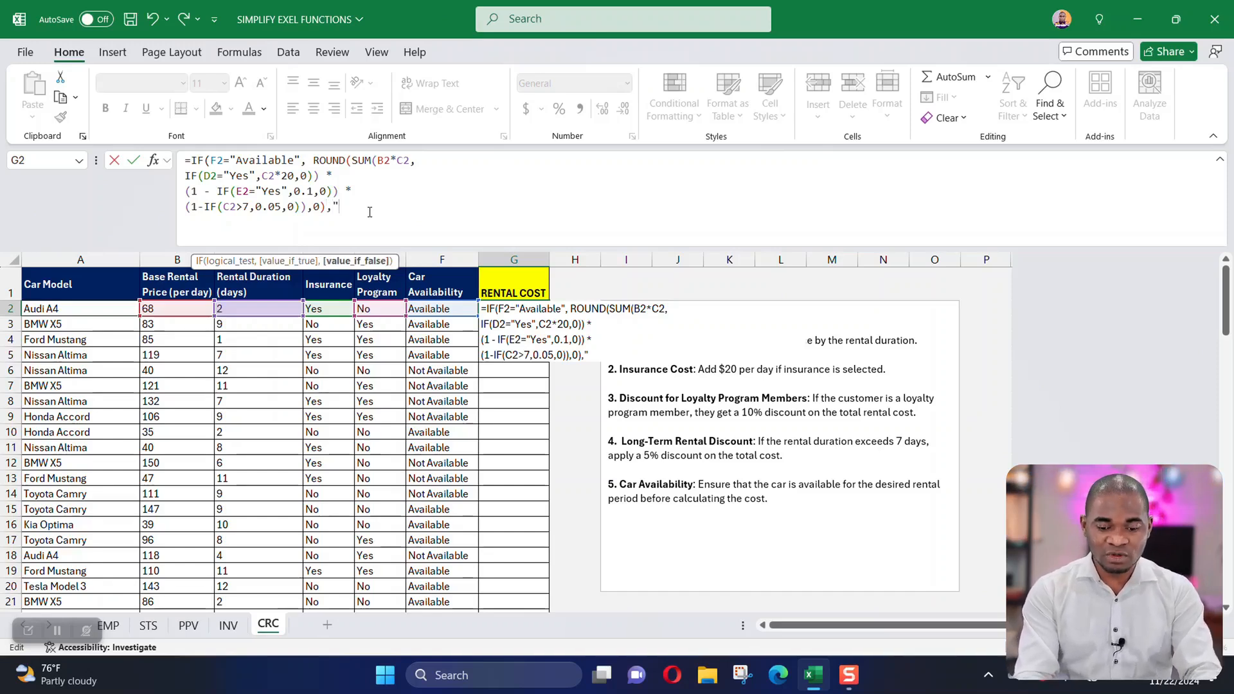
type("\"Not ")
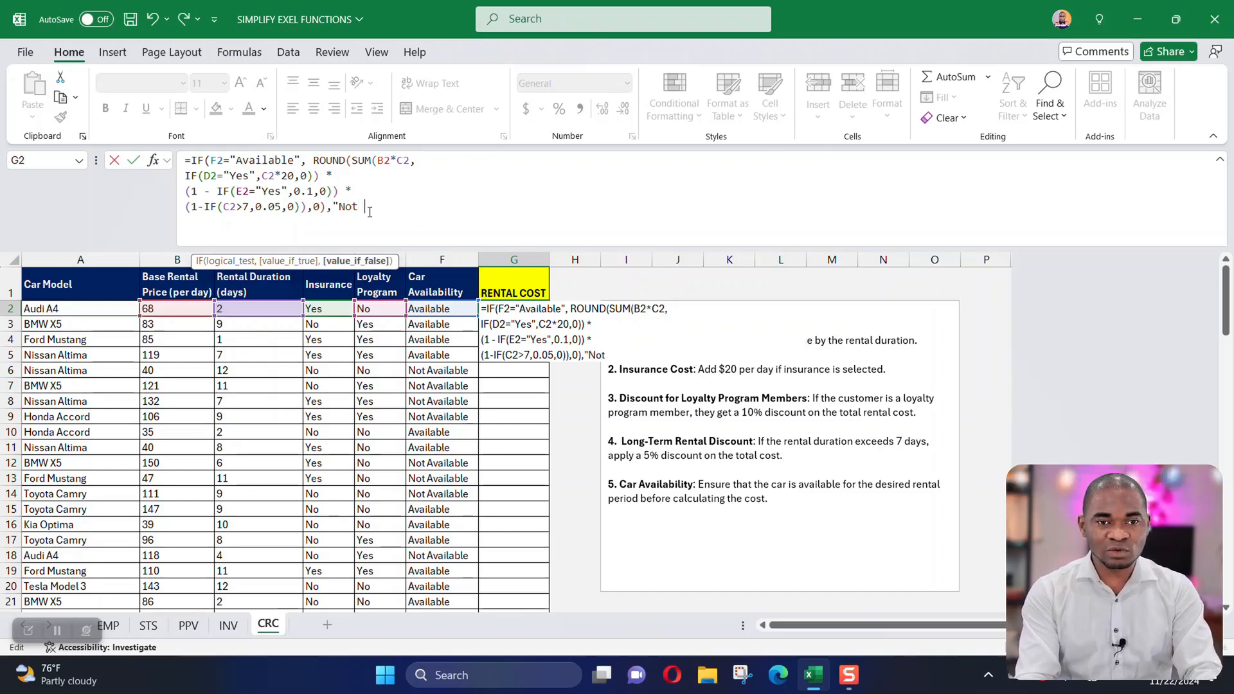
type("Available")
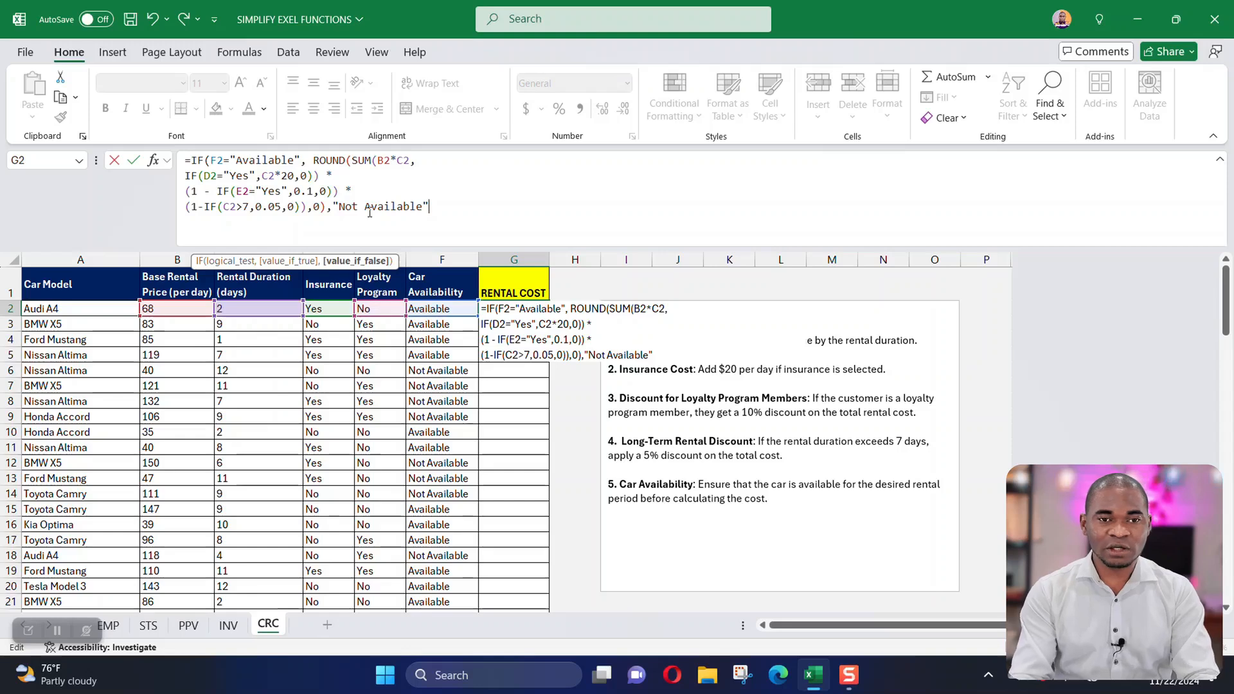
type(")")
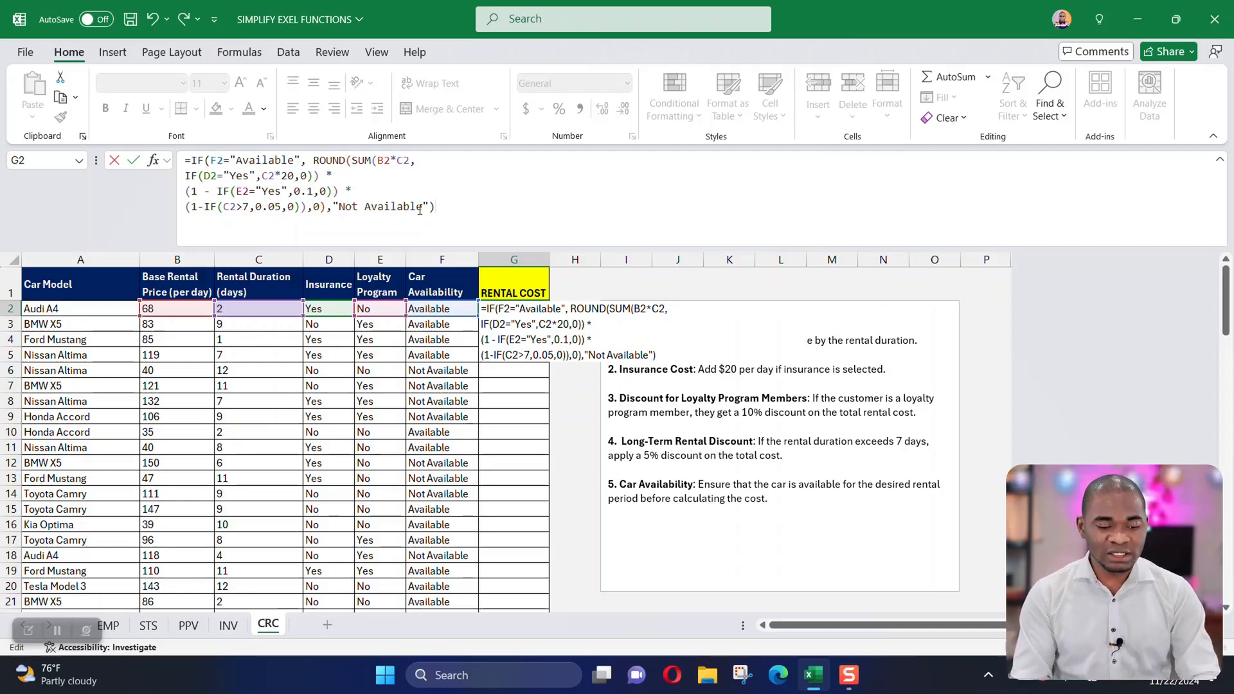
key("Return")
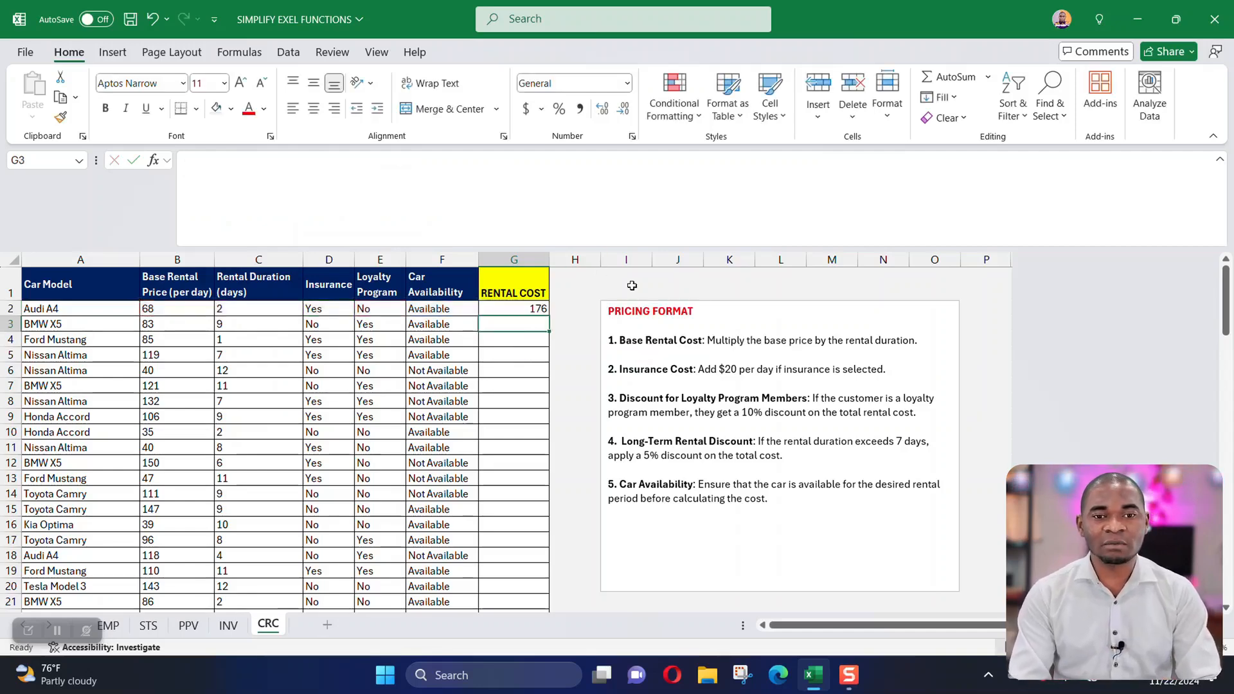
Fill the rental cost formula from G2 down column G for all the listed cars.
left_click(539, 307)
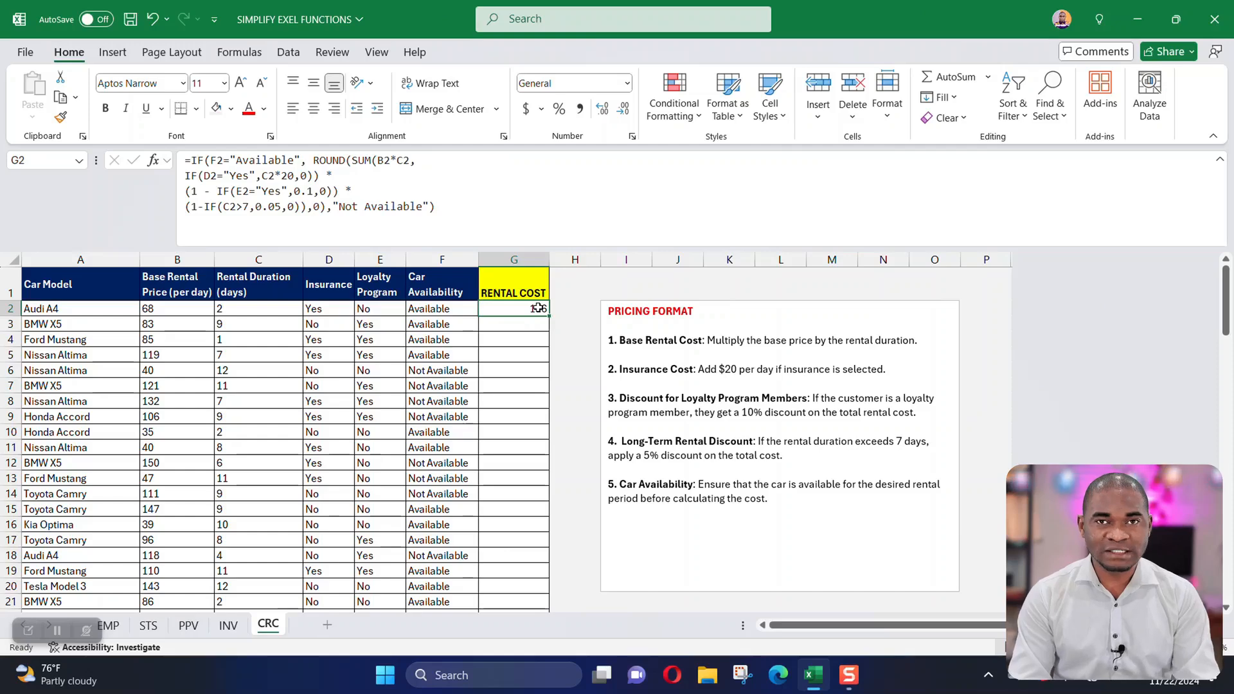
scroll(511, 492, "down", 6)
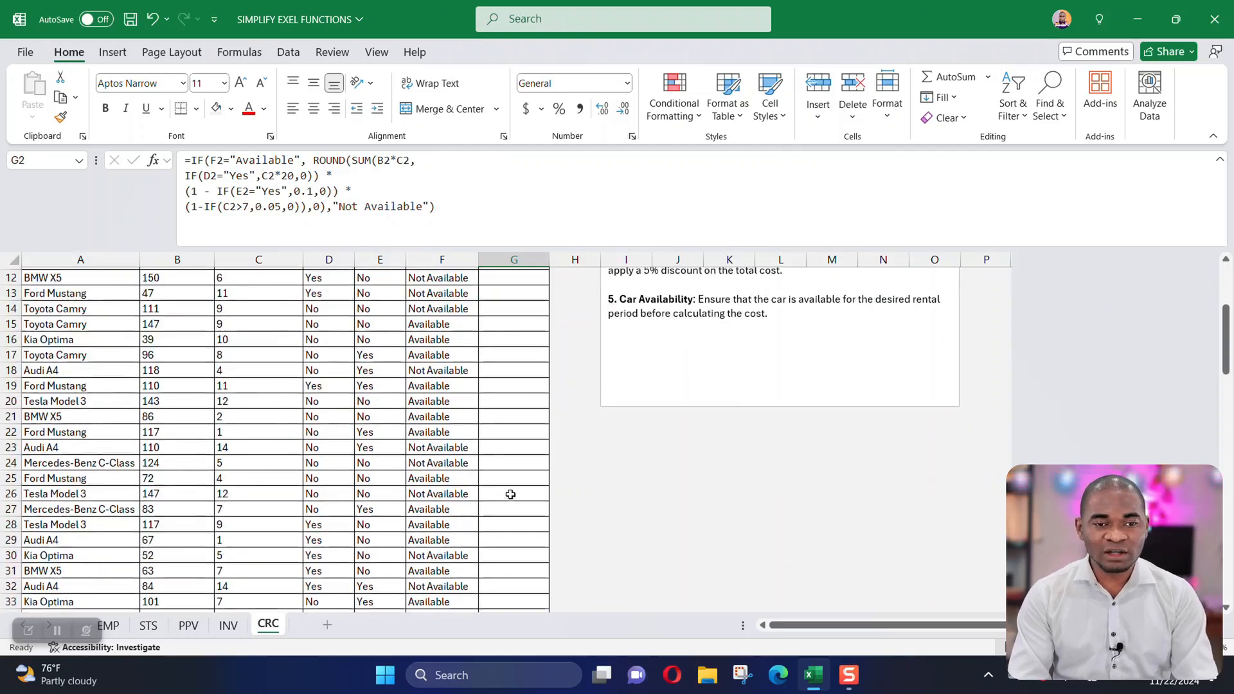
scroll(517, 330, "up", 6)
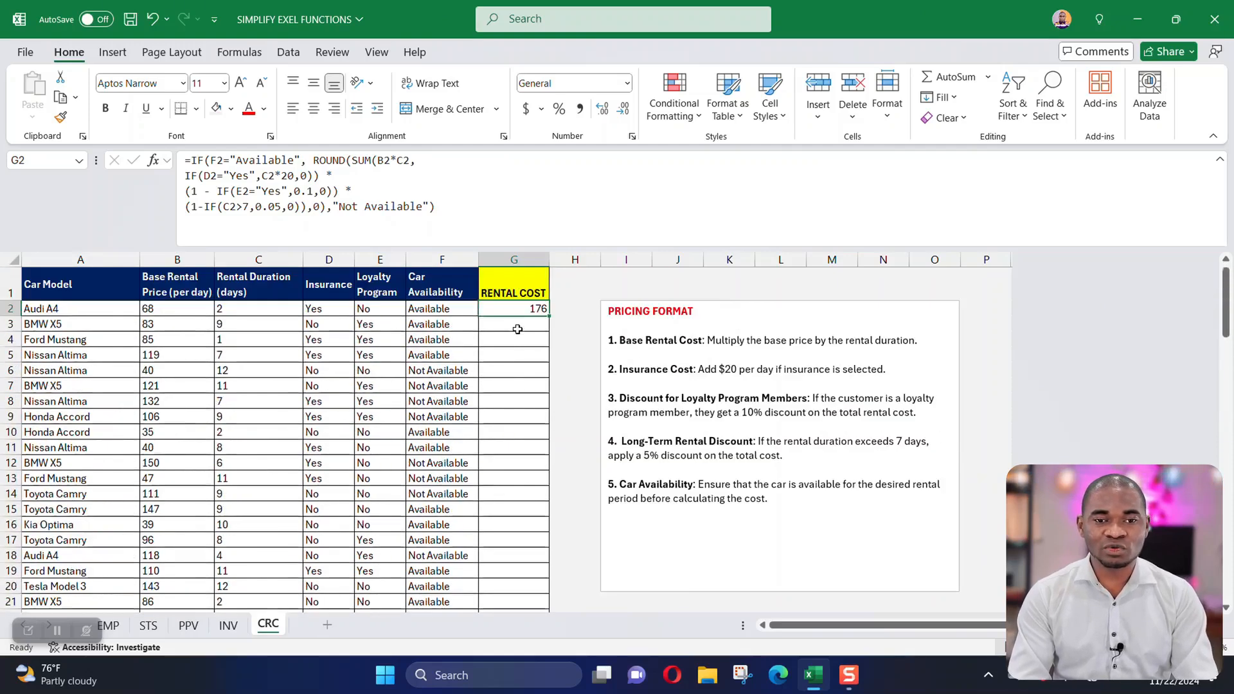
double_click(550, 315)
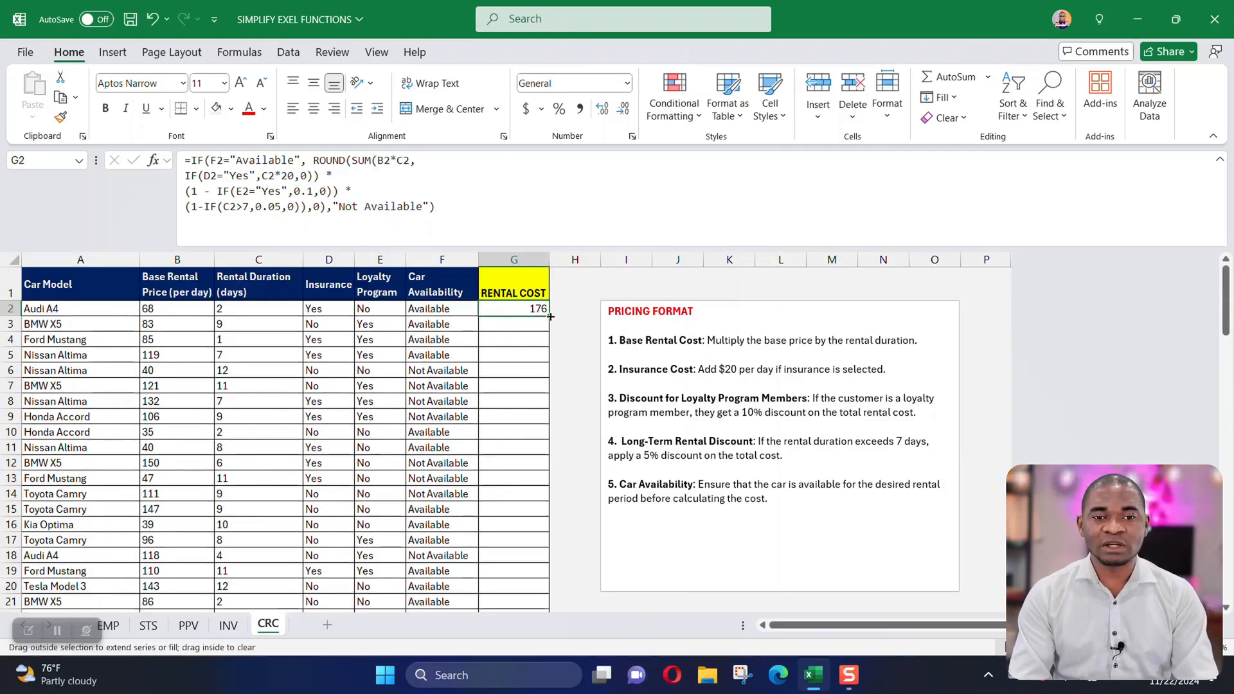
left_click(507, 340)
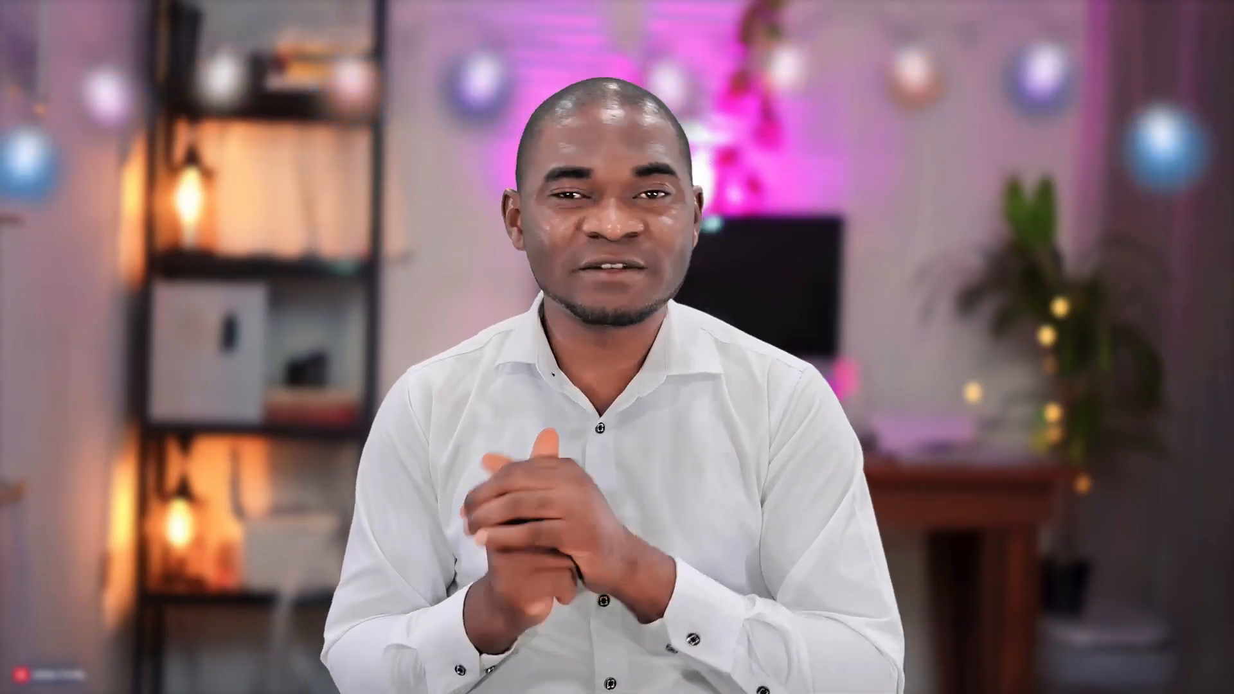